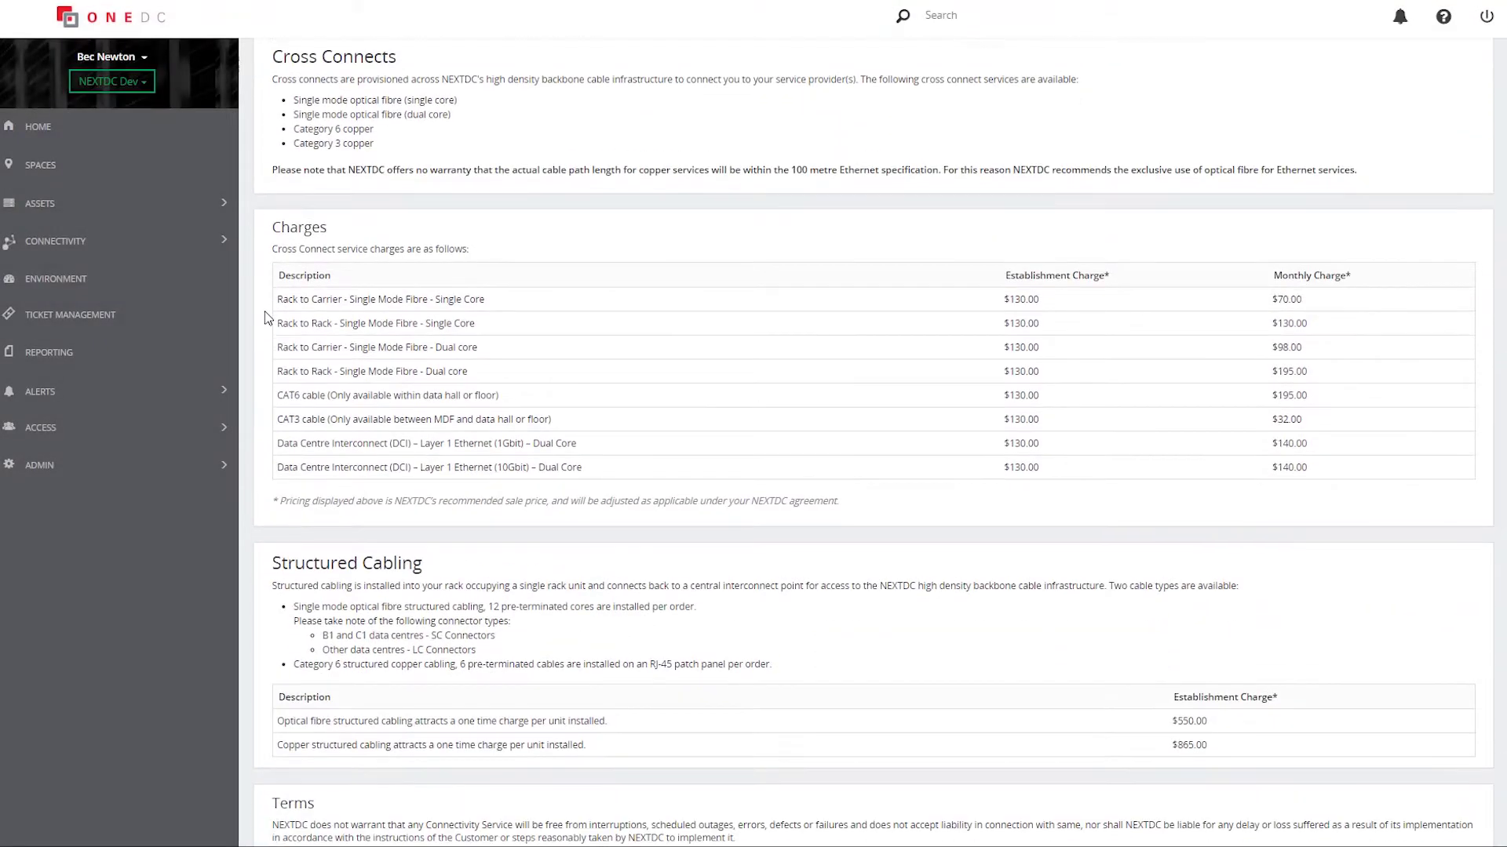
scroll(266, 317, down, 1)
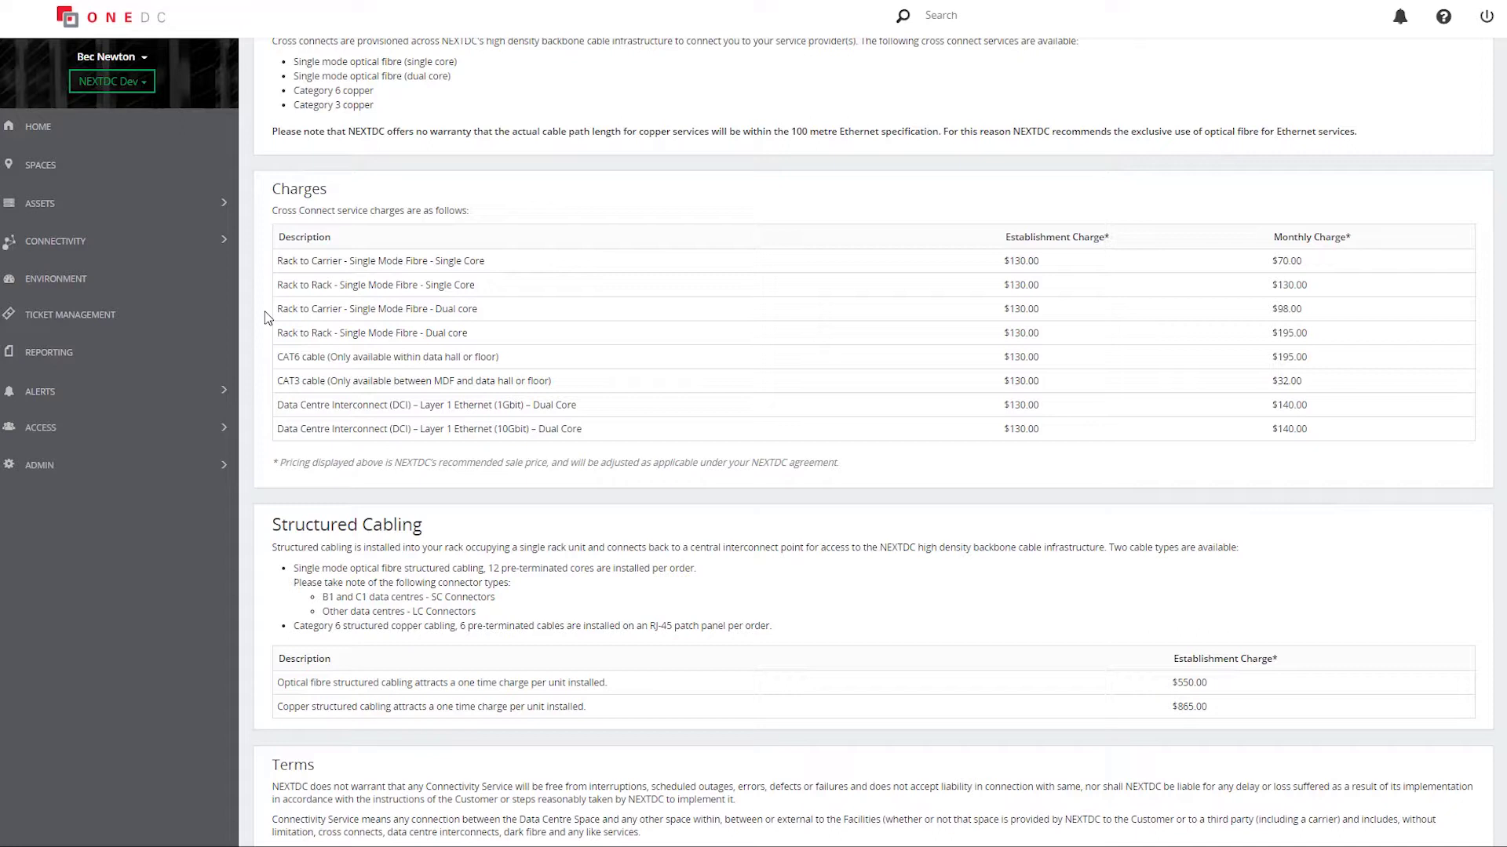
- Set the facility to B1 Brisbane and the commencement date to 20 July 2018
scroll(266, 311, up, 5)
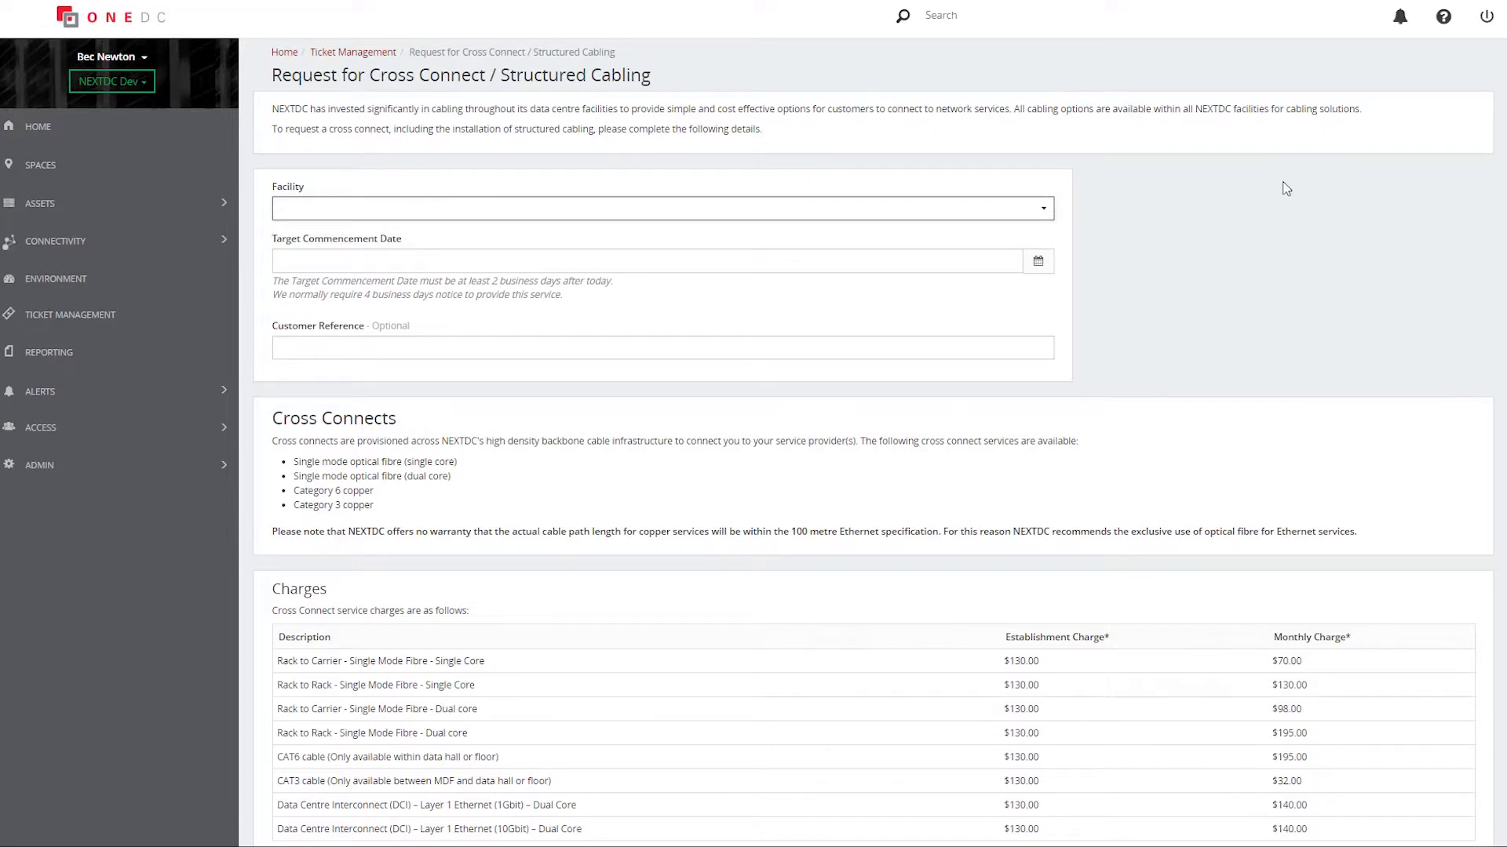
click(1052, 212)
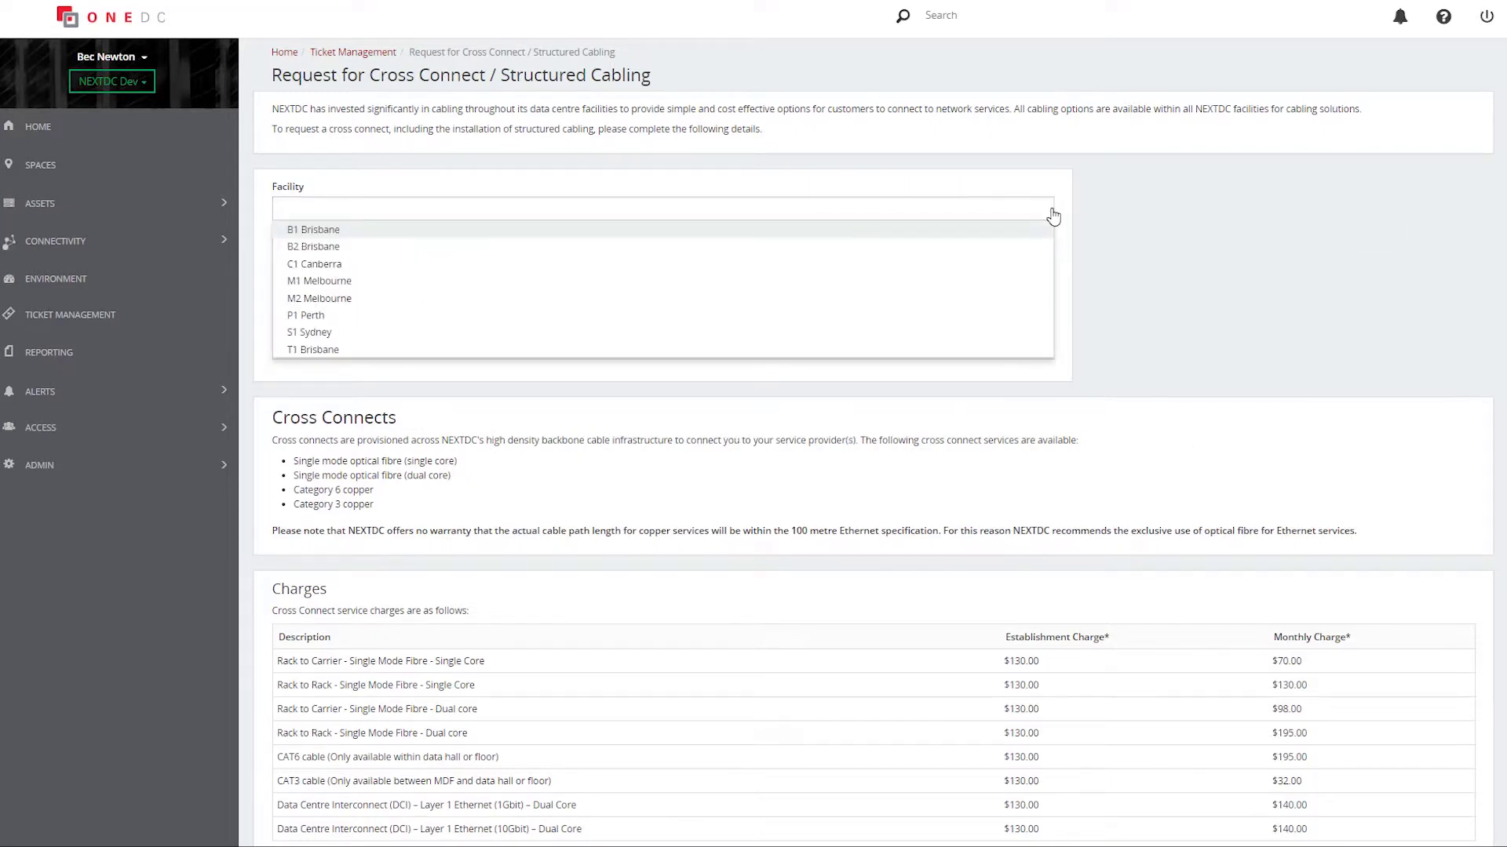
click(1018, 235)
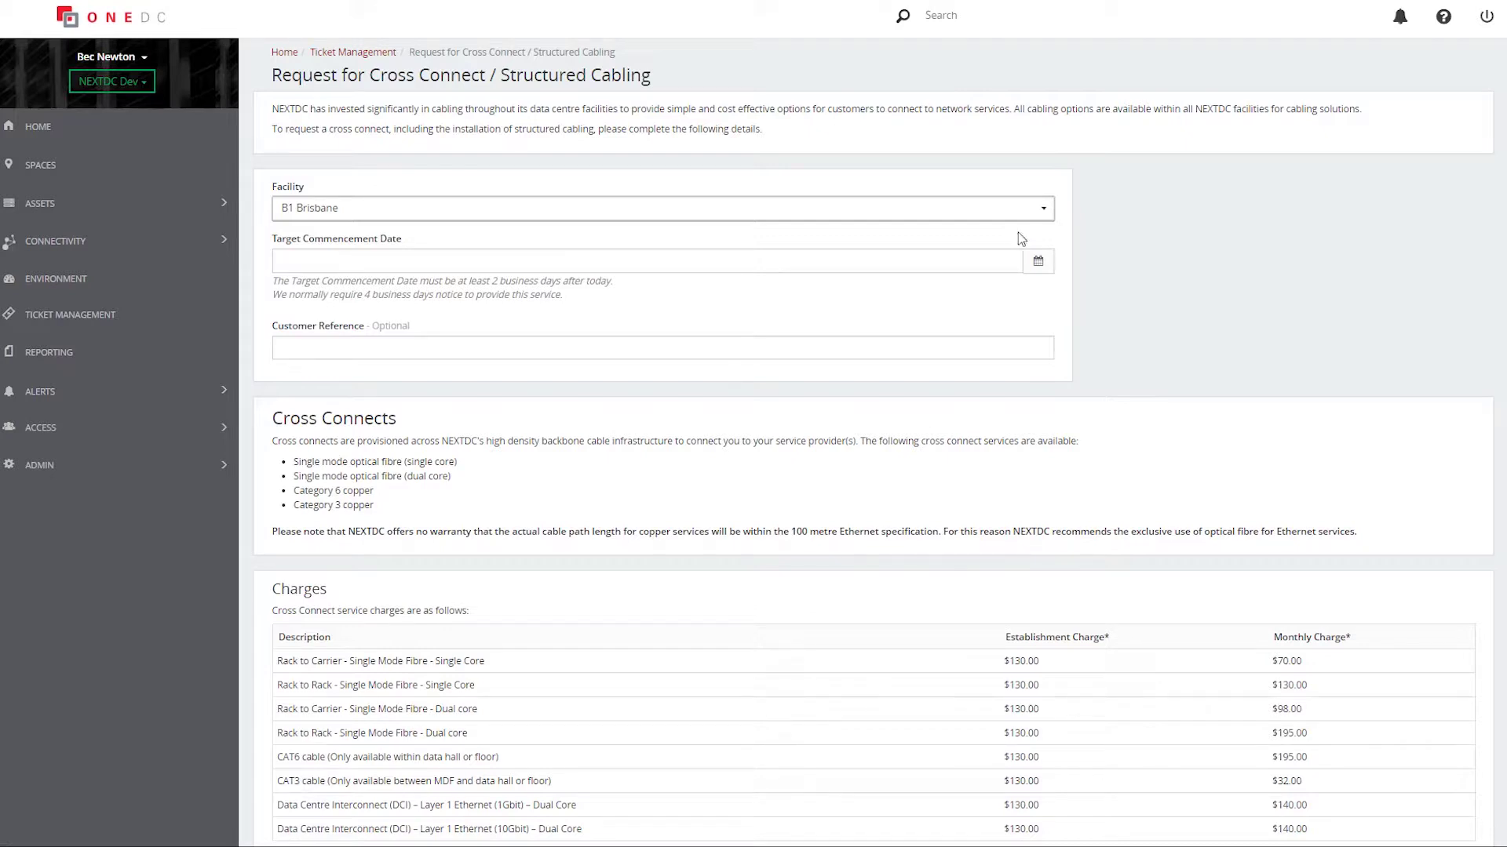
click(1040, 264)
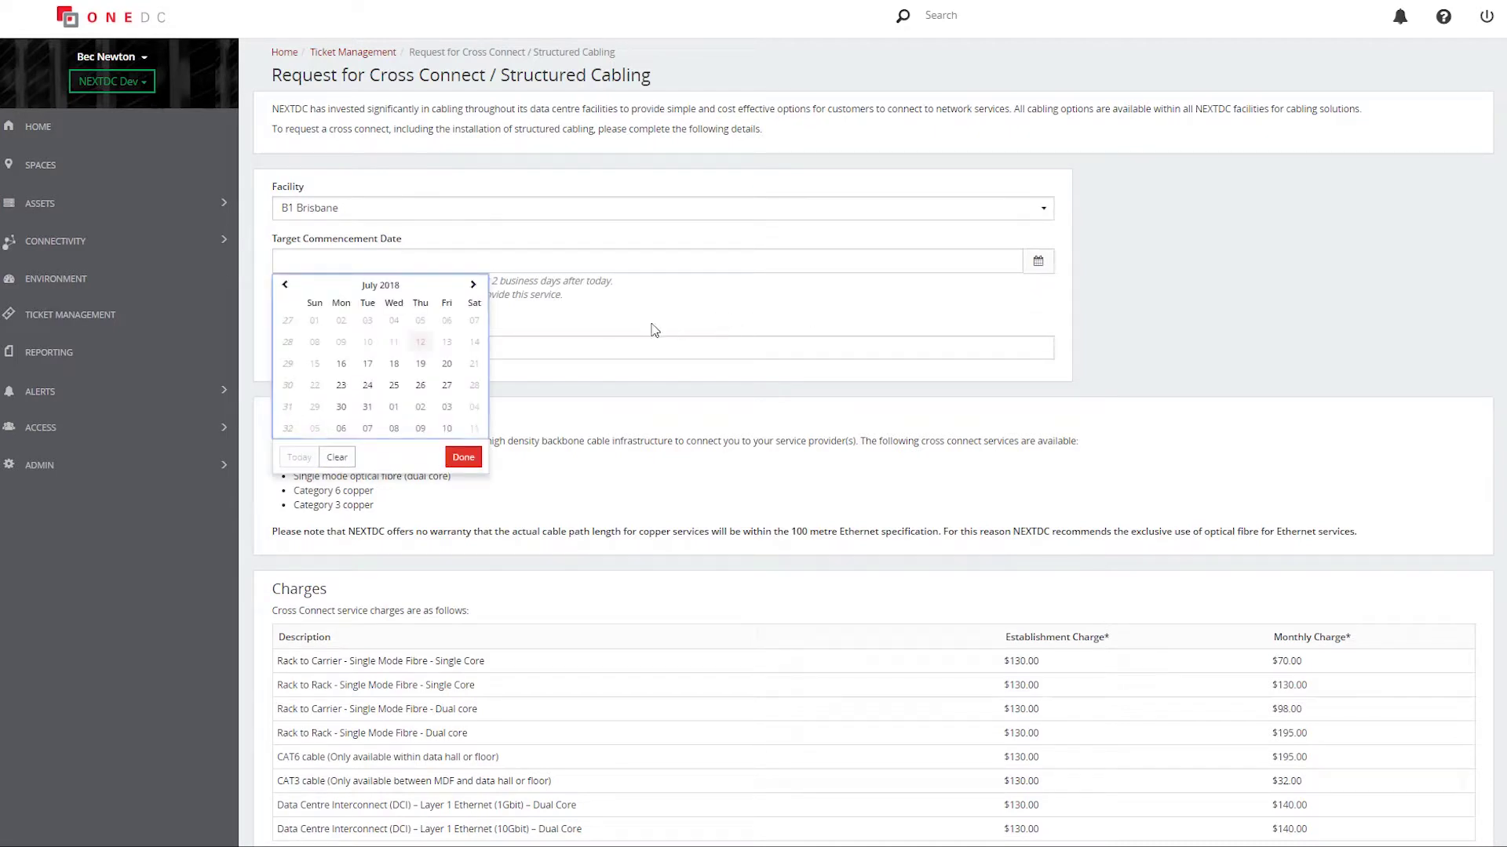
click(446, 364)
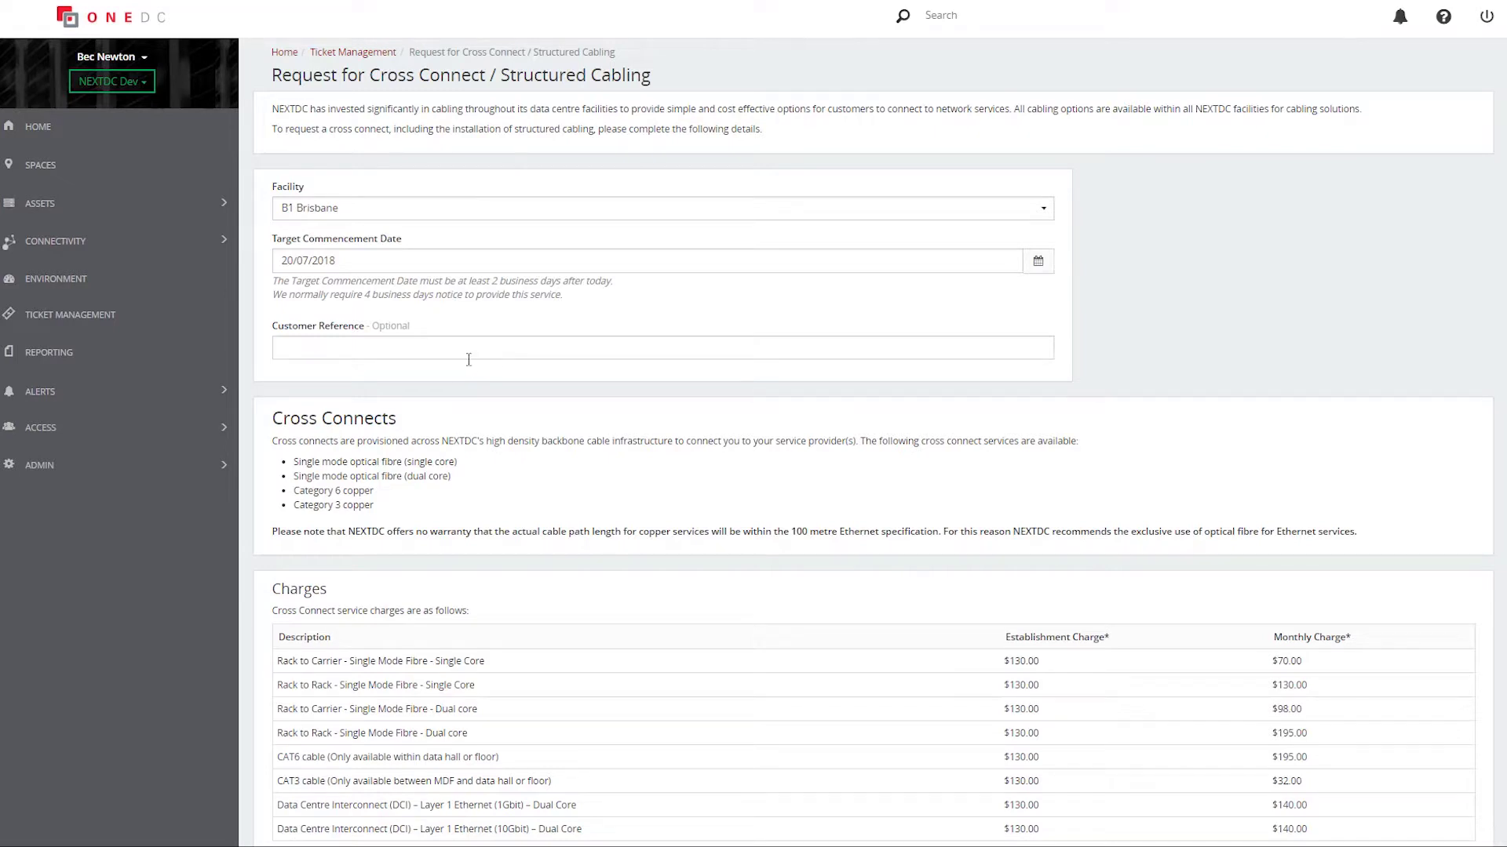
- Enter the customer reference in the Customer Reference field
click(483, 351)
text(NXT098765)
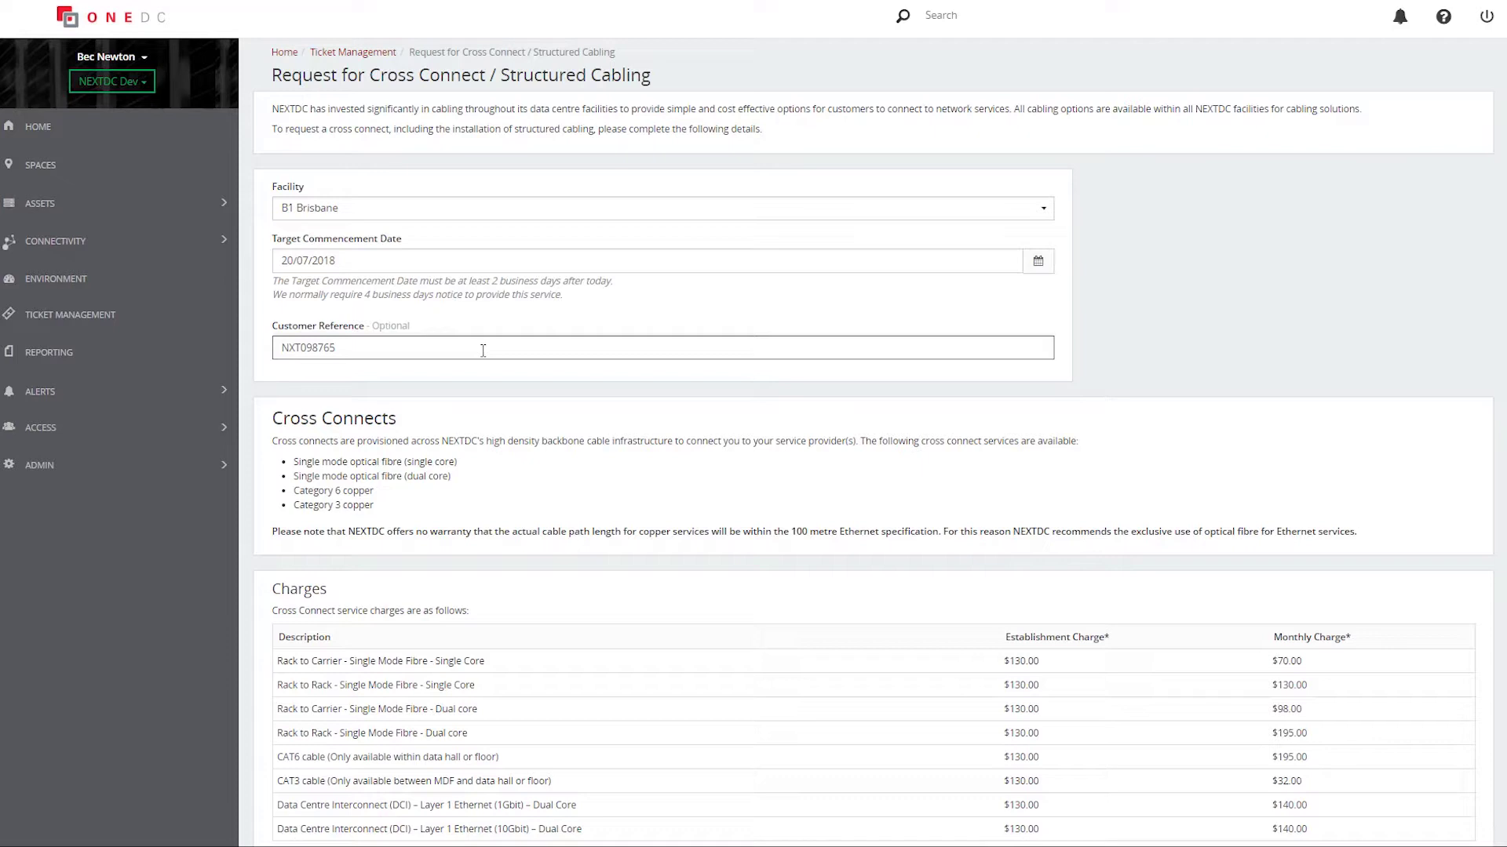
click(547, 437)
- Choose the DCI 1Gbit Dual Core type with A end rack B1-1A-03-03, port 4F
scroll(549, 442, down, 1)
scroll(549, 442, down, 7)
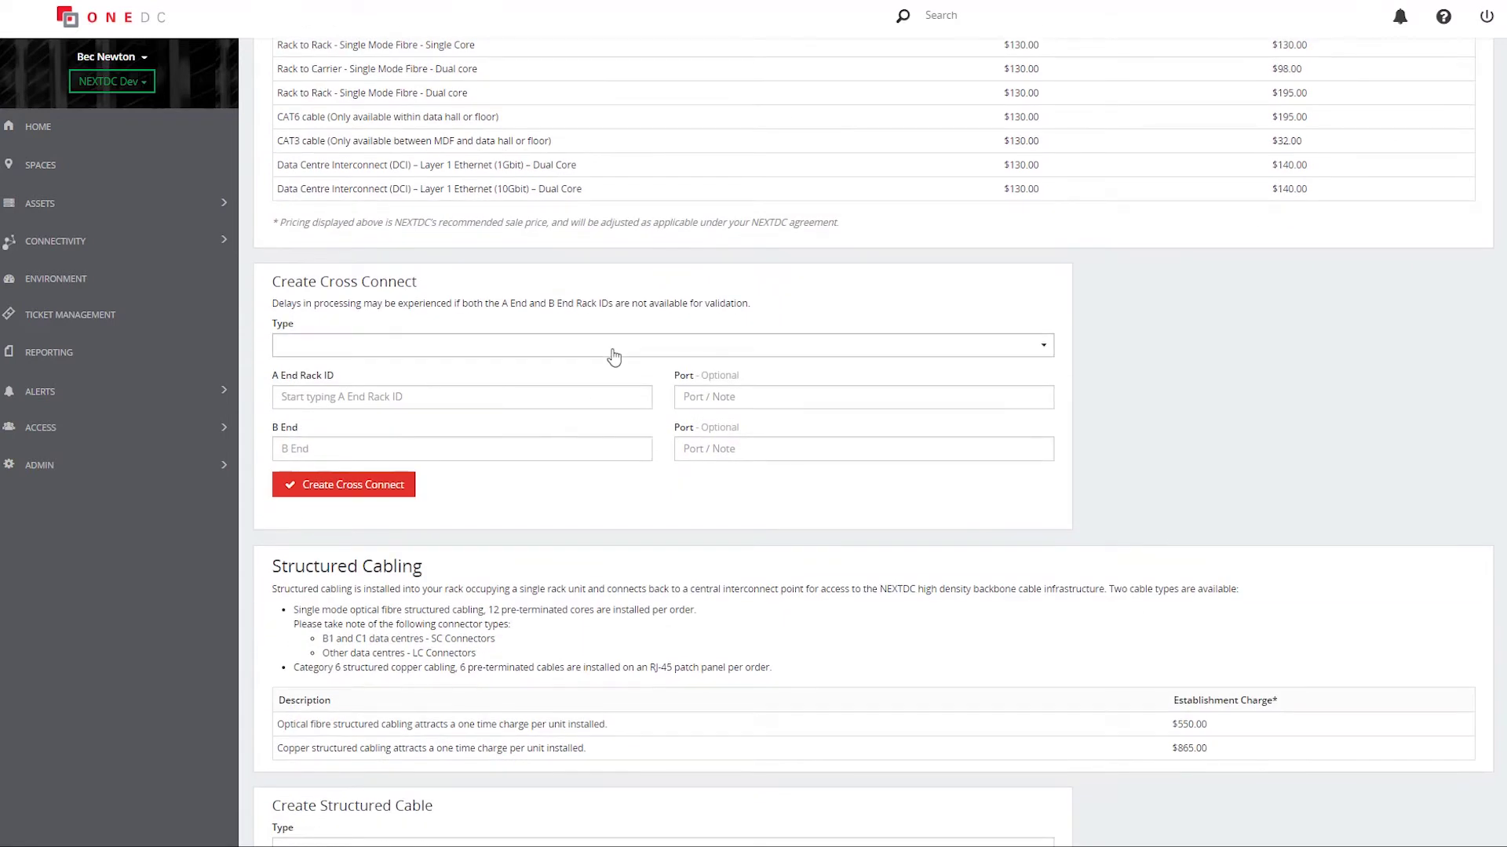
click(612, 351)
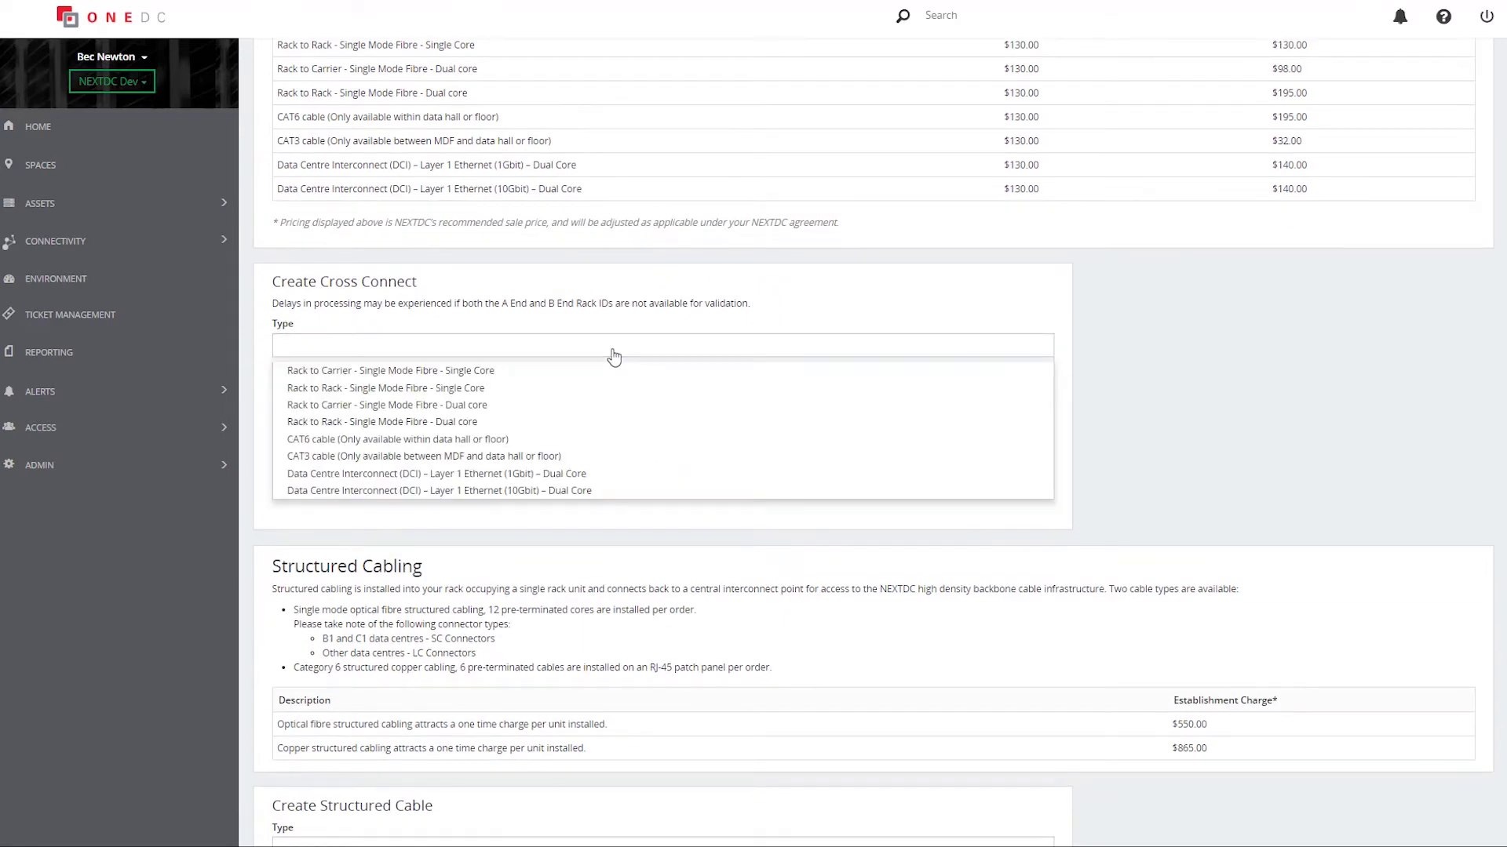
click(621, 474)
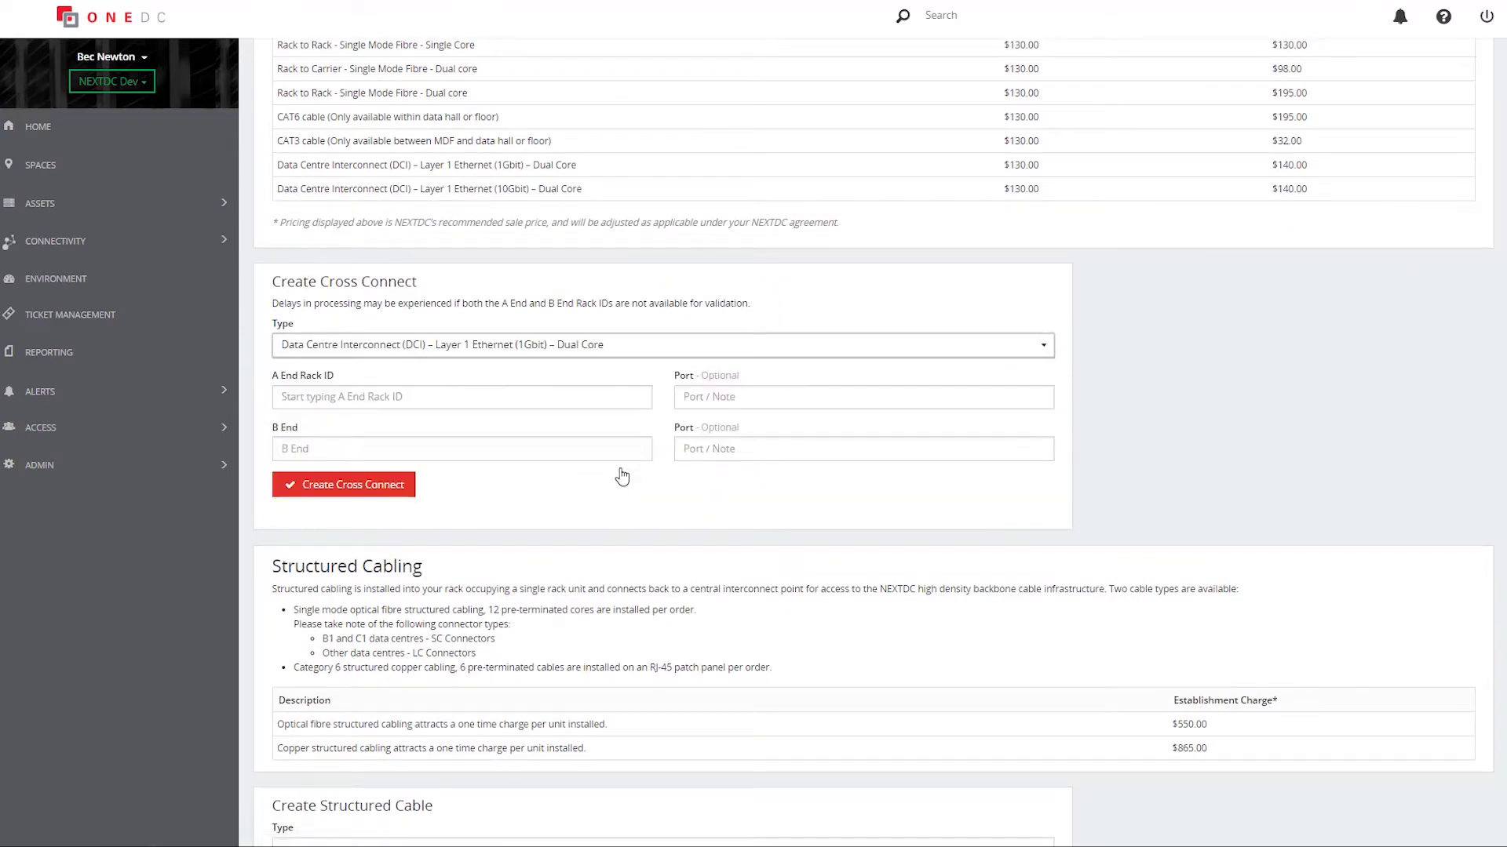
click(563, 400)
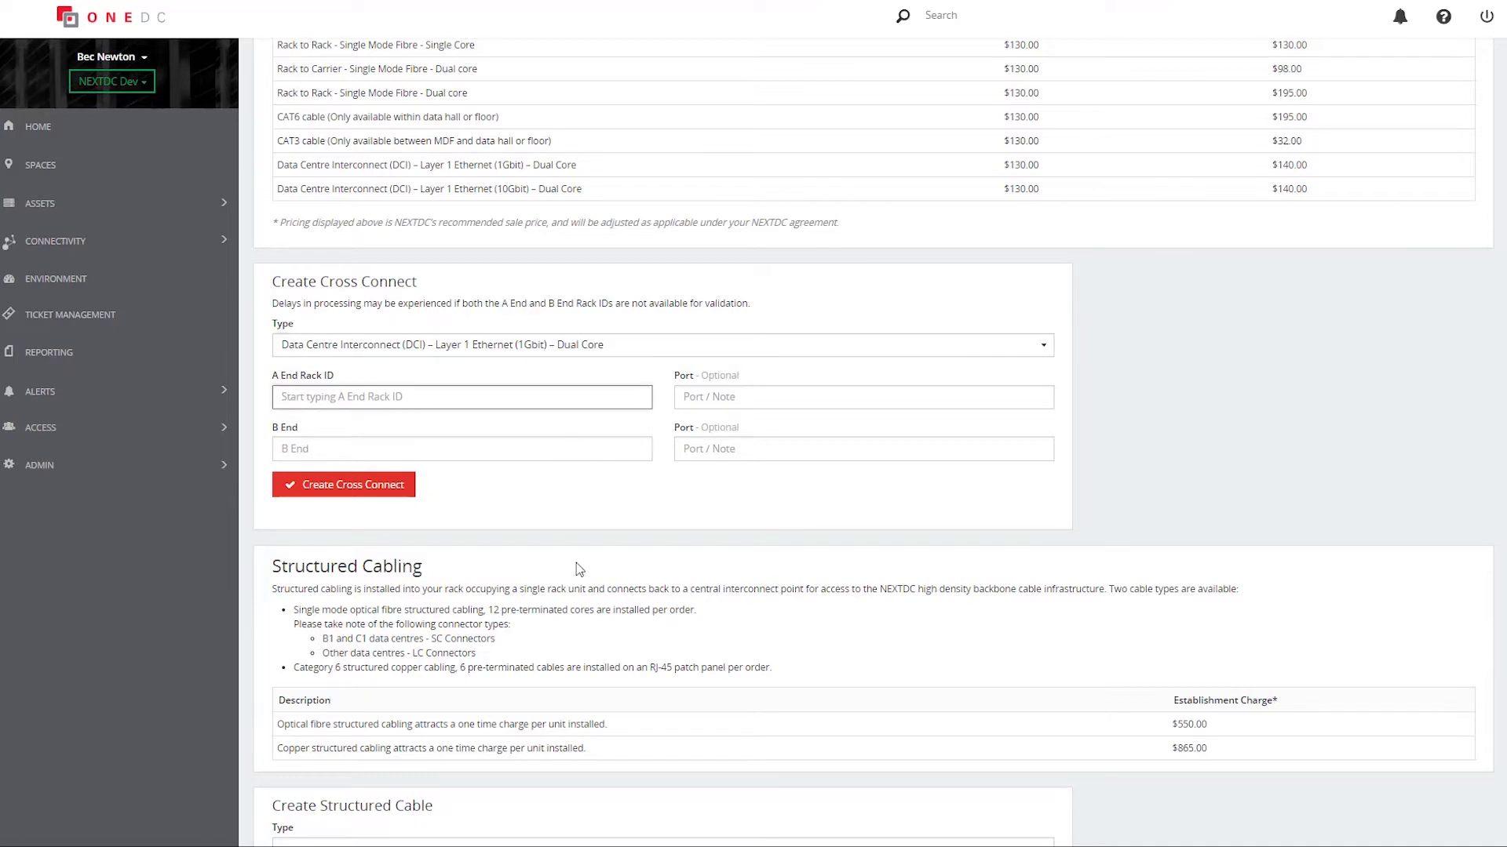
text(B1-1A-03-03)
key(Tab)
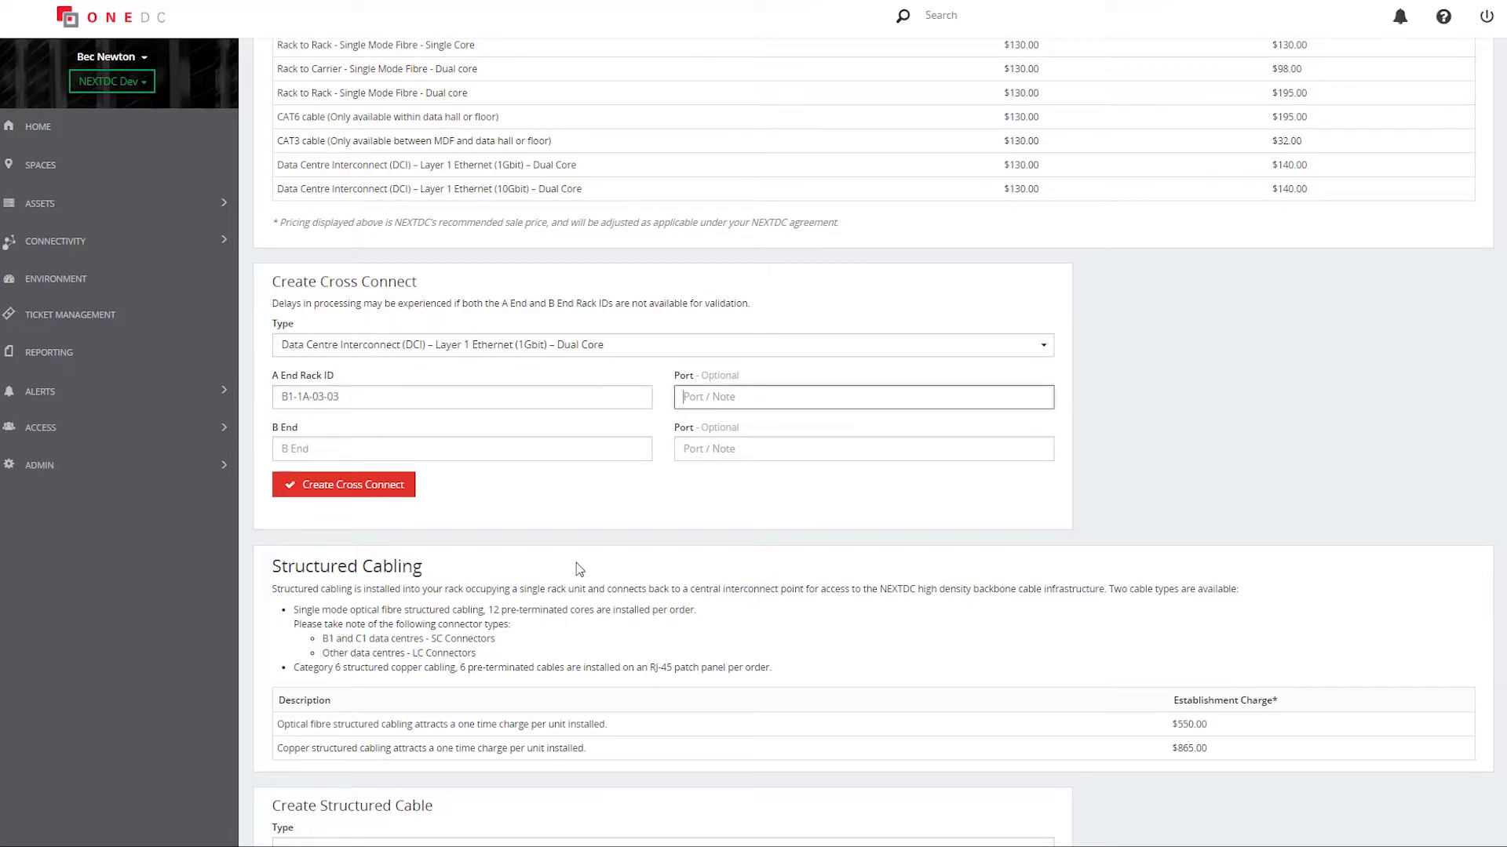
text(4F)
- Set the B end to rack B2-1A-04-03, port 6R, and add the cross connect
key(Tab)
text(B)
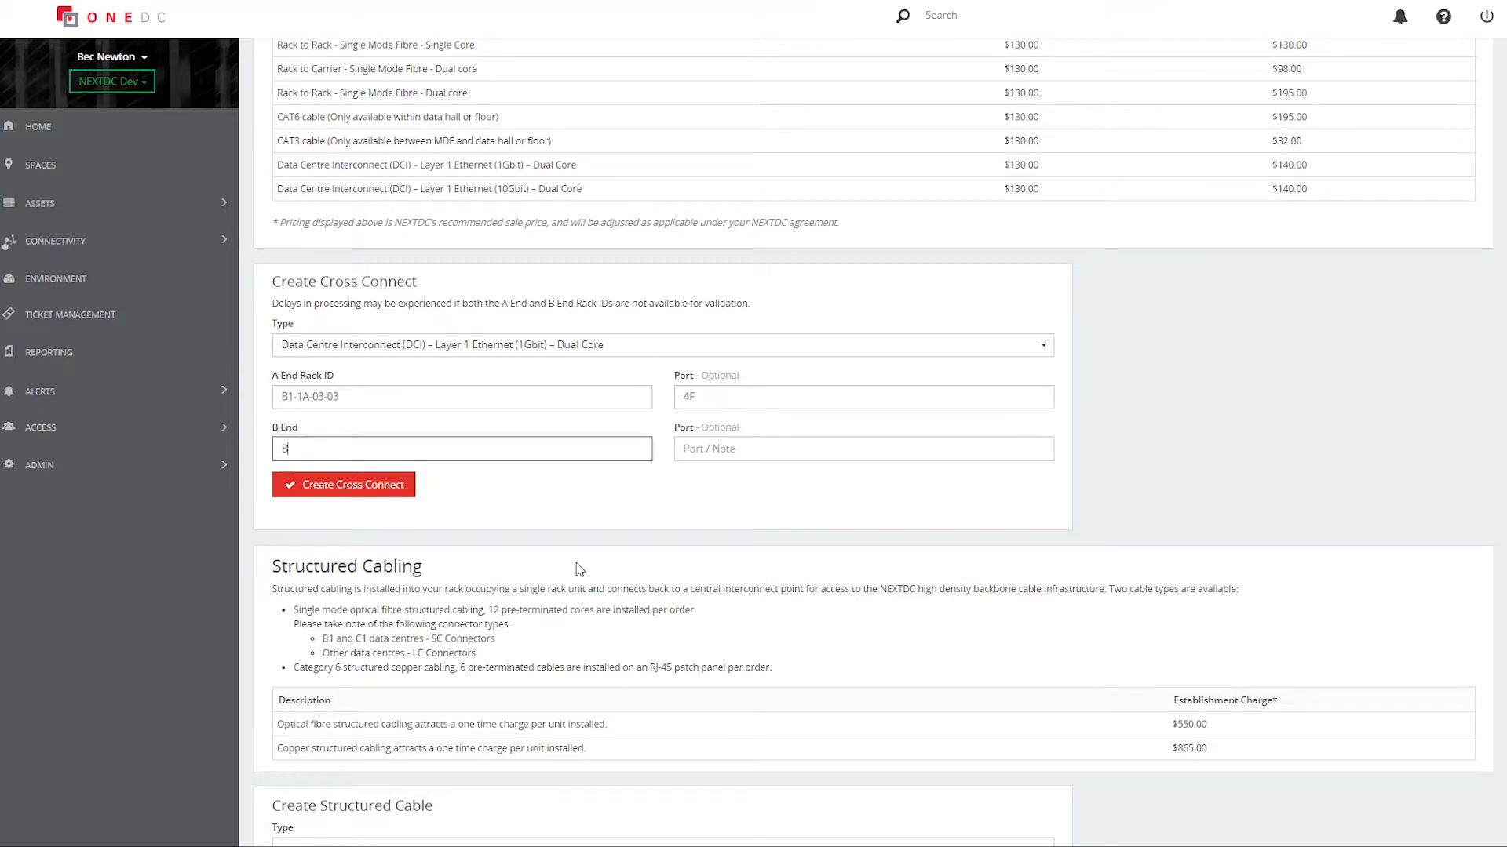
text(2-1A-04-03)
key(alt+Tab)
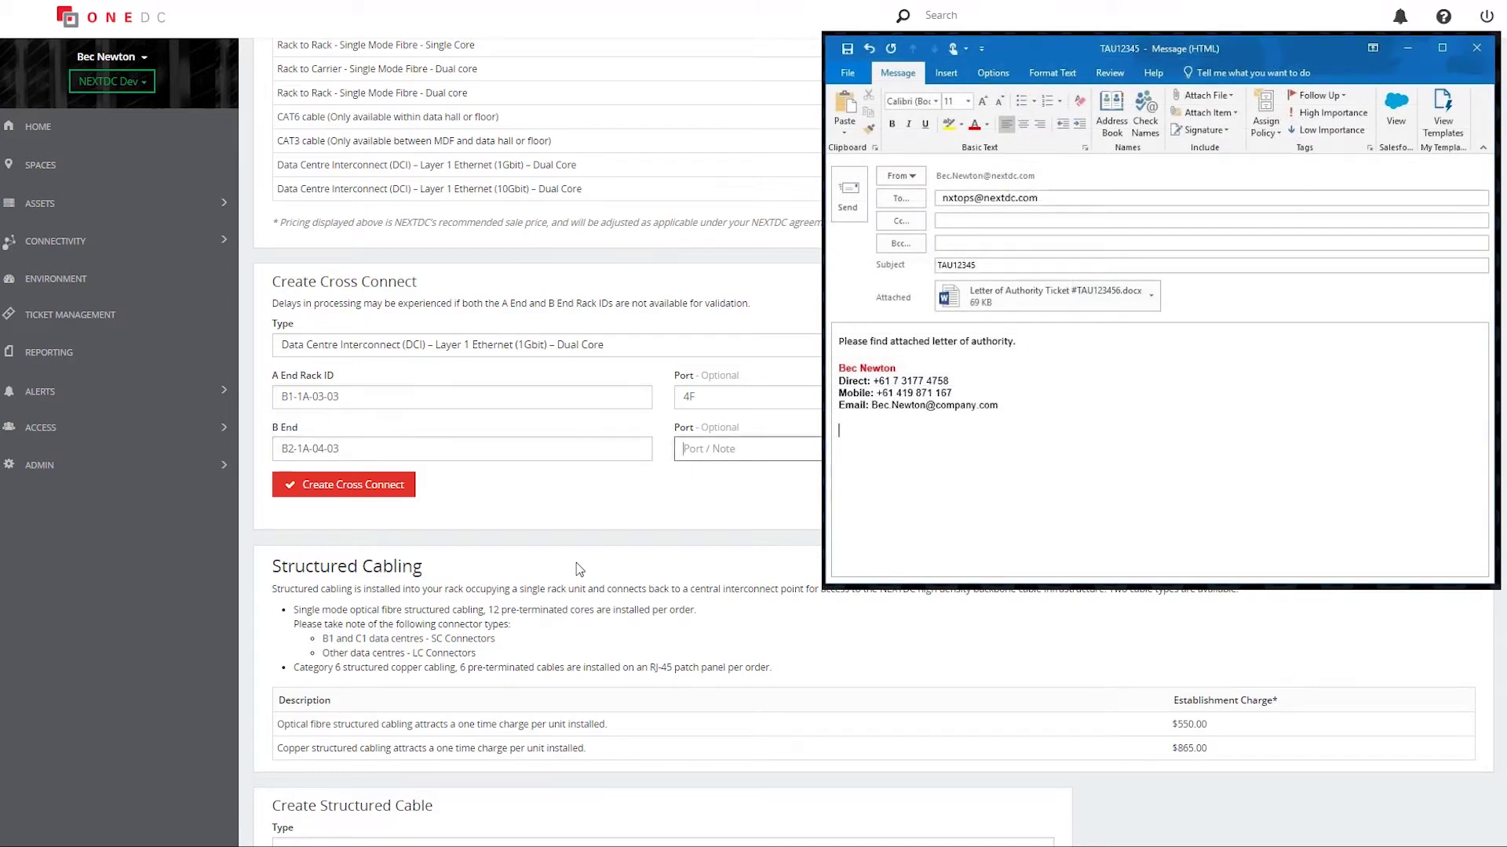
text(6R)
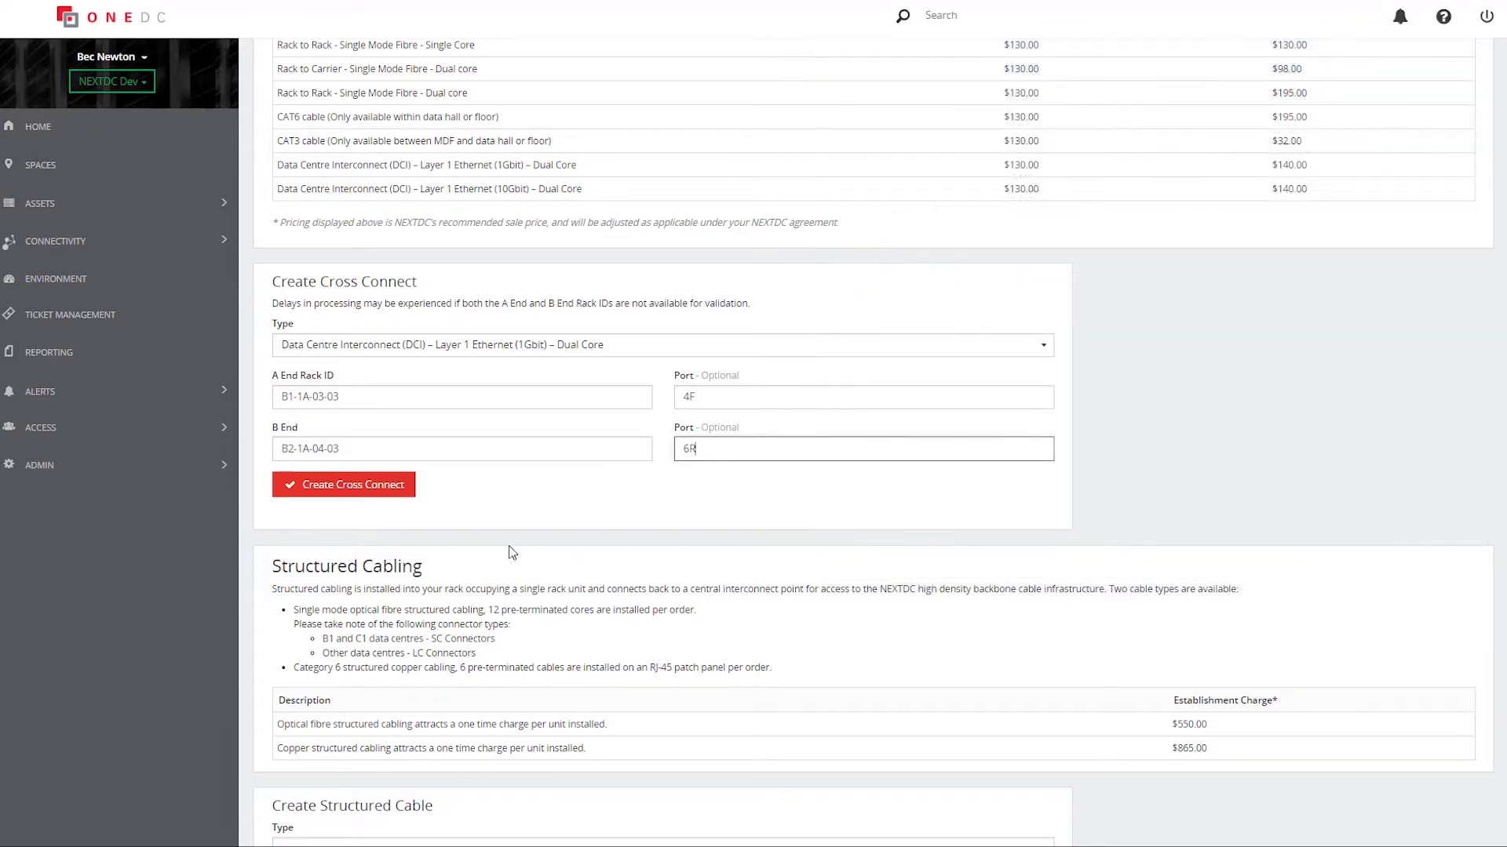
click(381, 486)
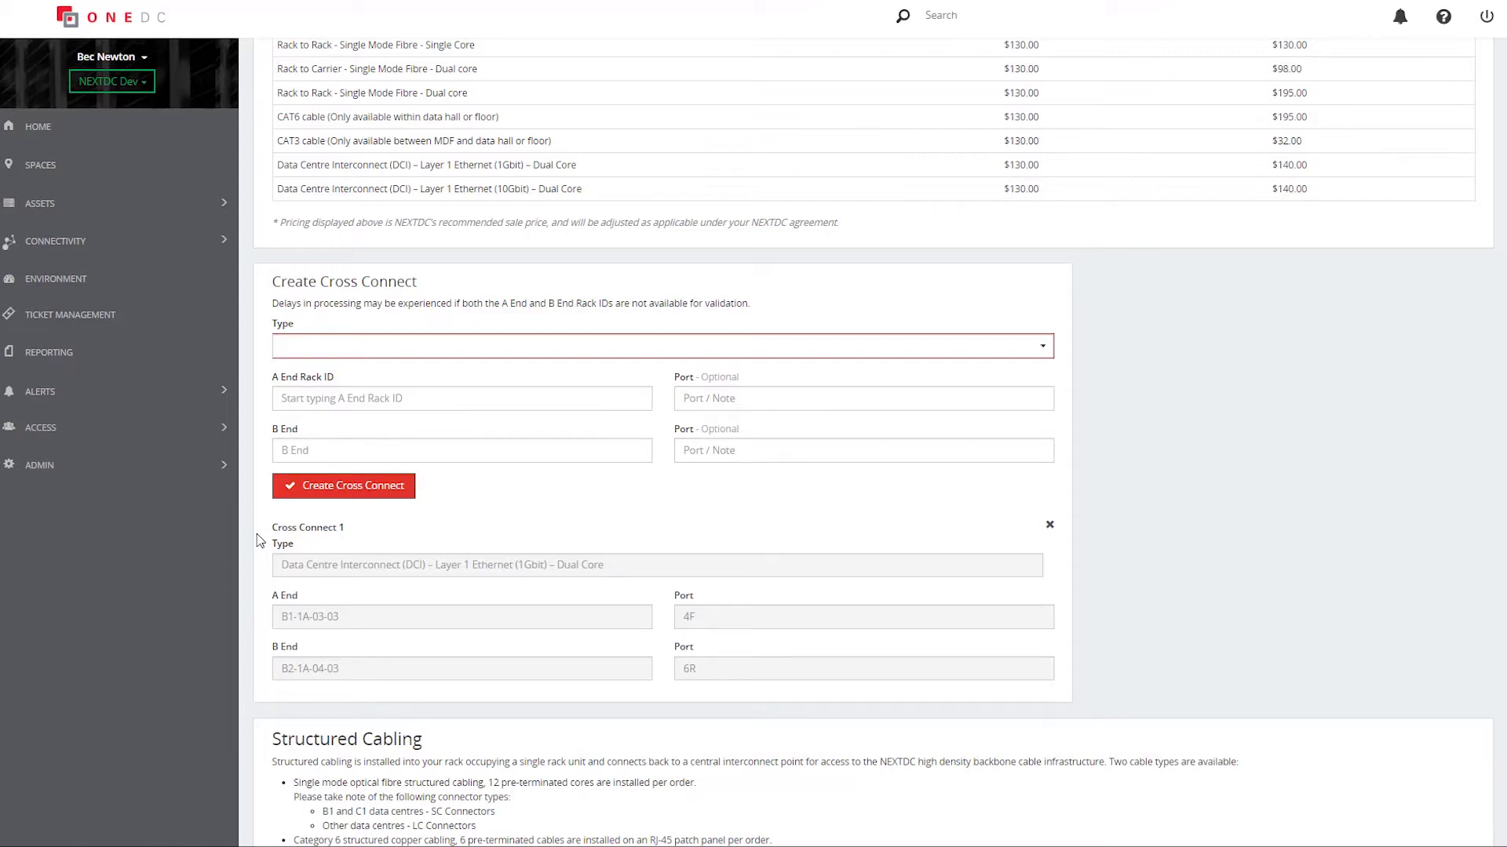
- Scroll to Create Structured Cable and open its Type dropdown
scroll(259, 540, down, 6)
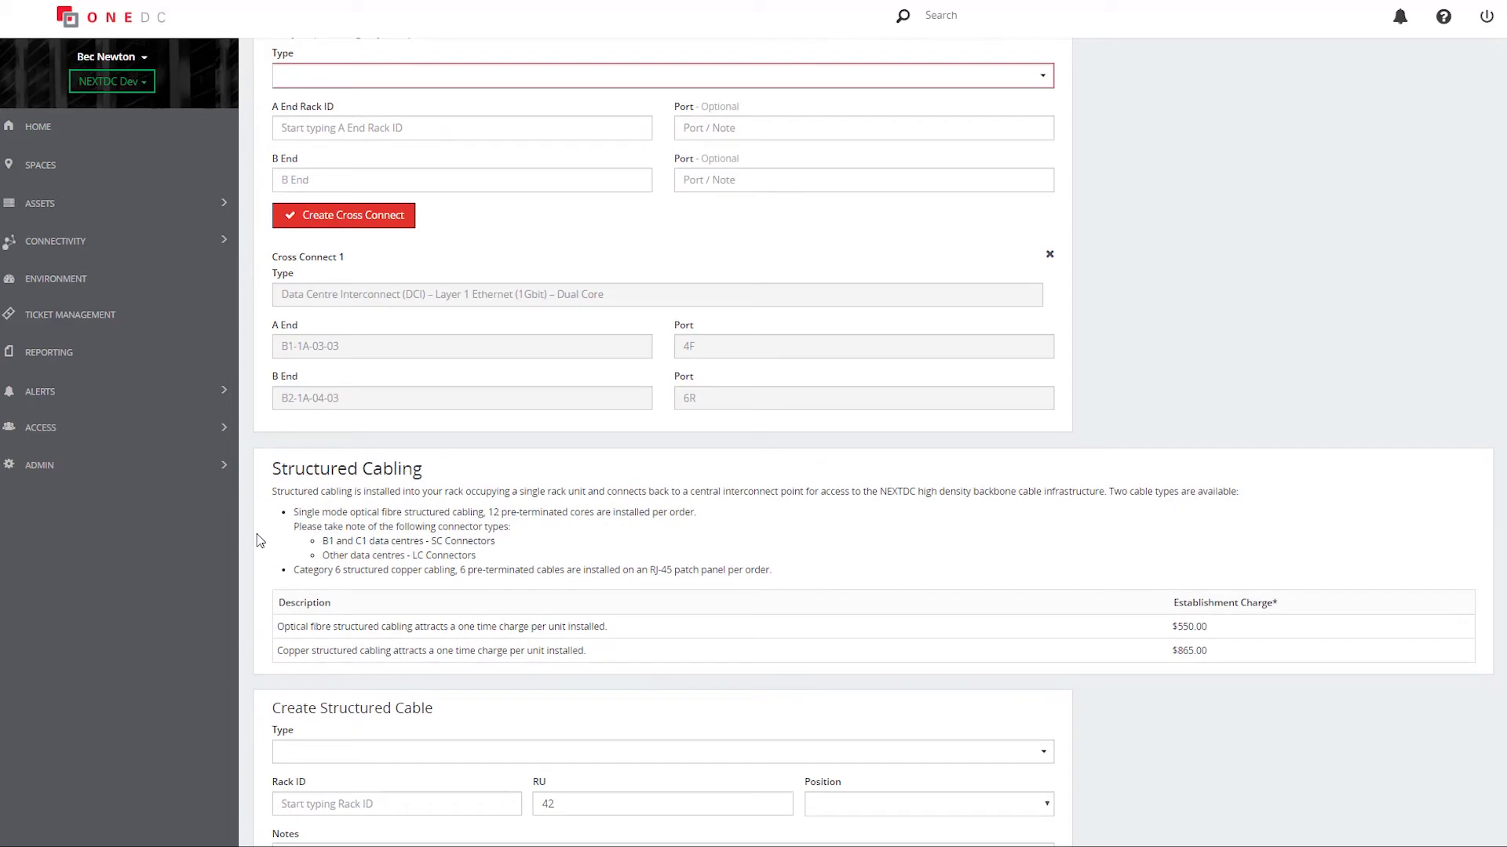
scroll(267, 533, down, 4)
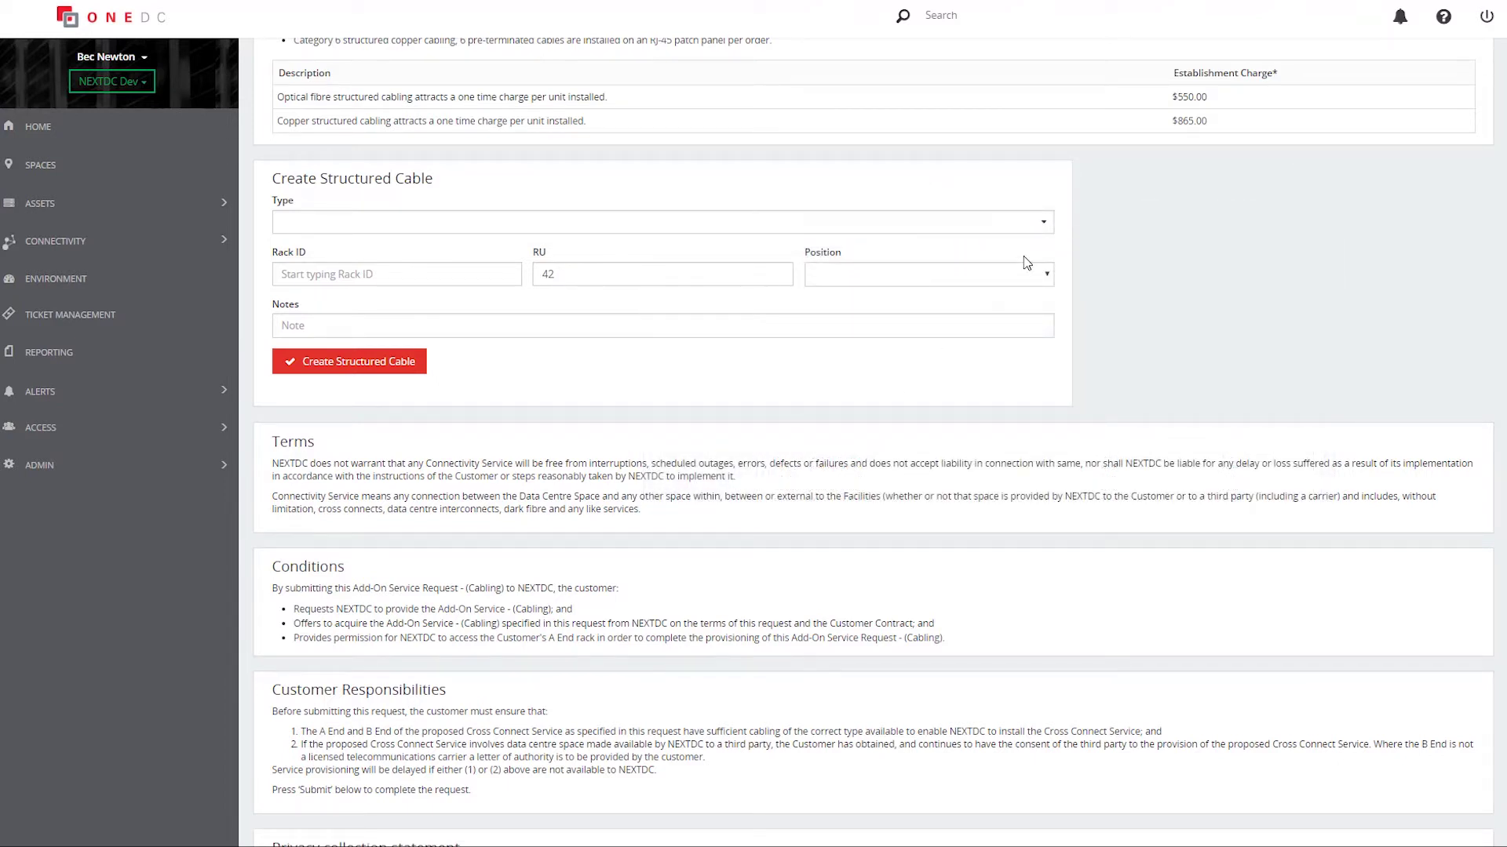
click(1044, 226)
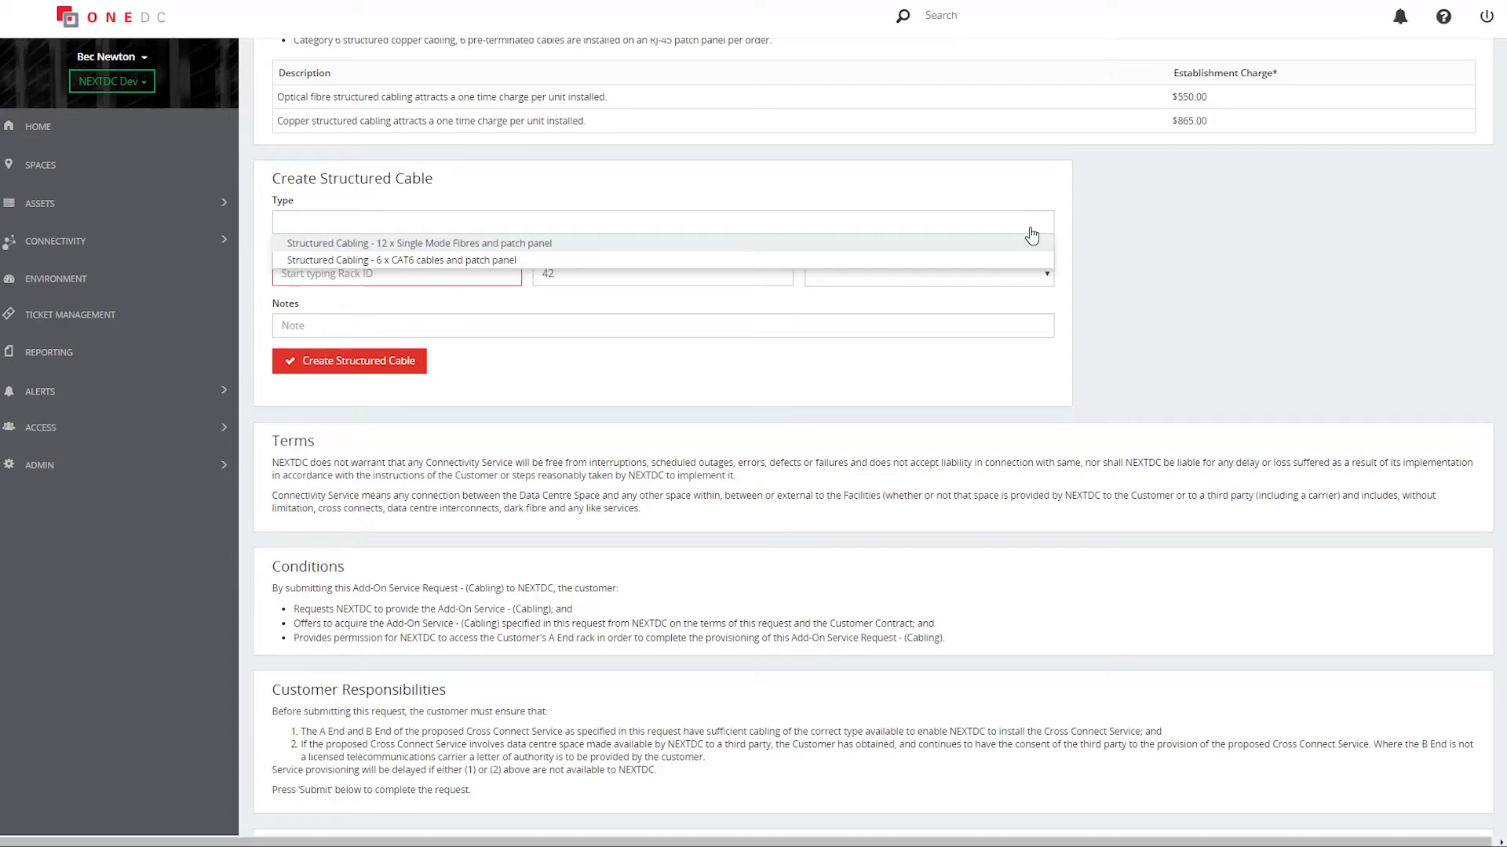
- Set the structured cable to 12 x Single Mode Fibres, rack B1-2C-01-01, Front position
click(1025, 245)
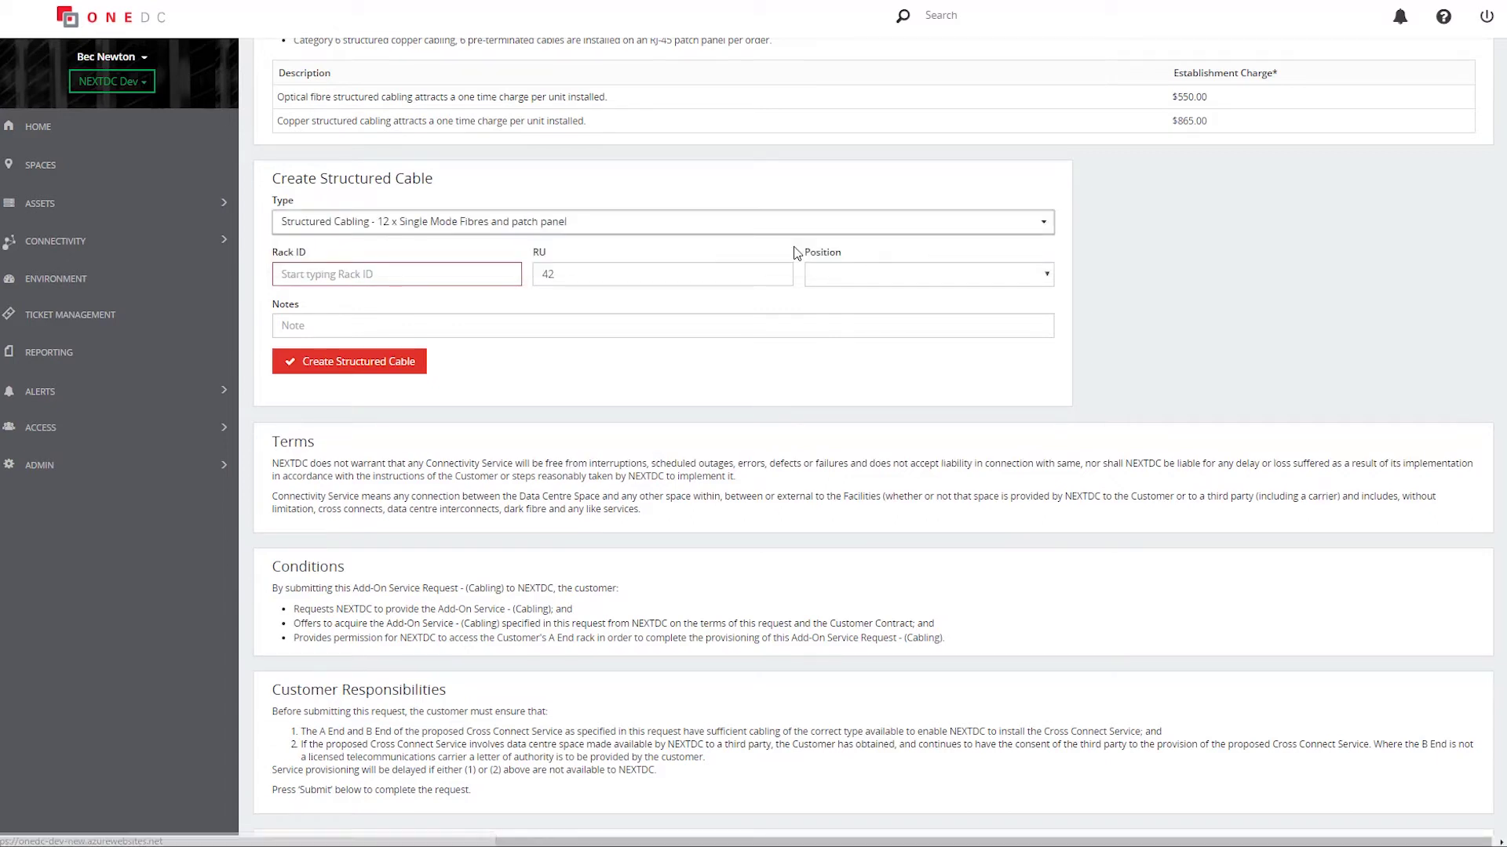
click(502, 270)
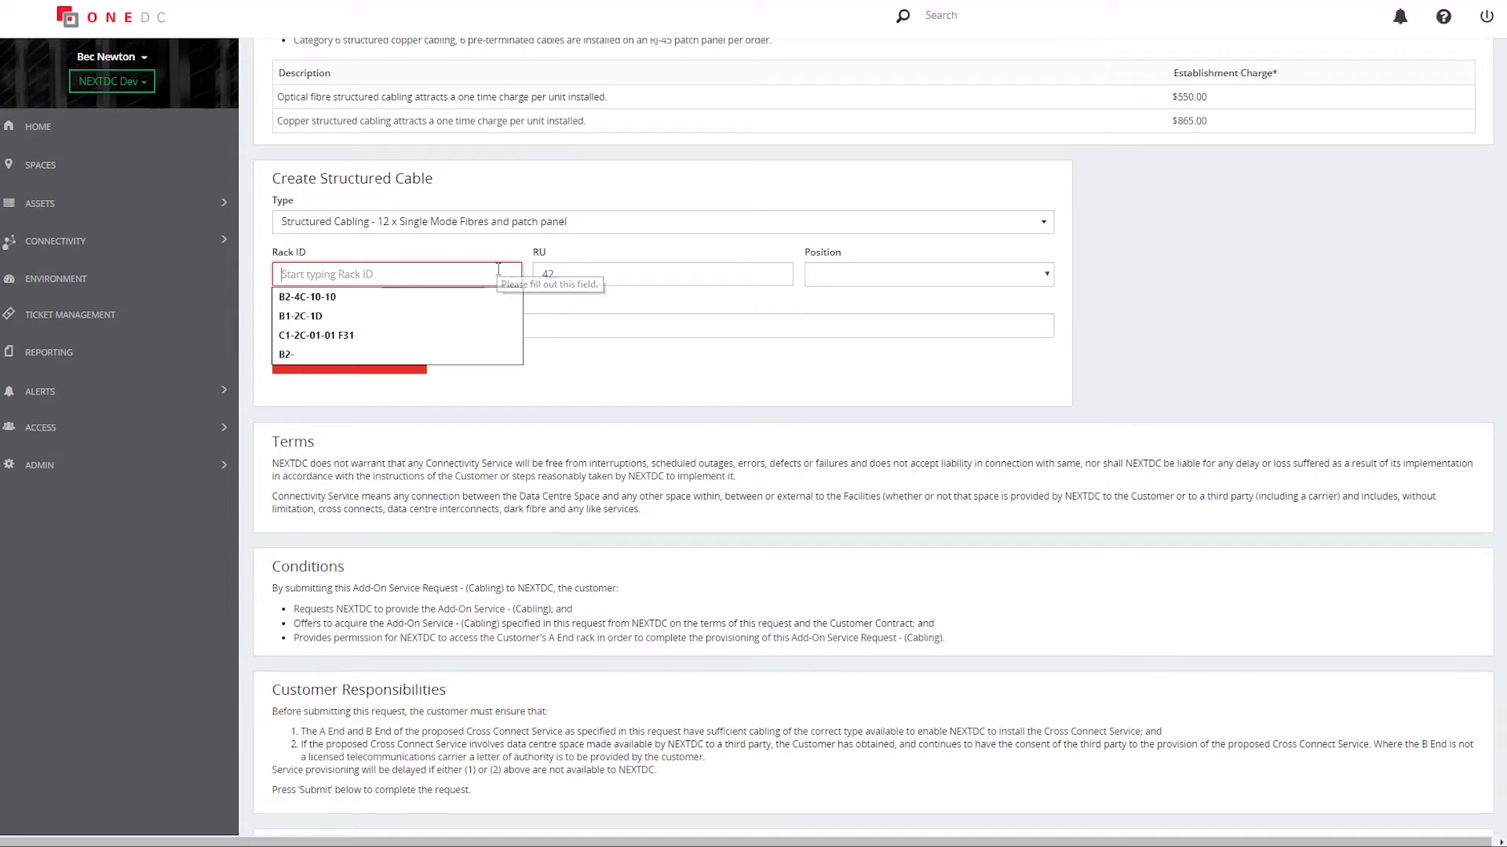
text(B1-2)
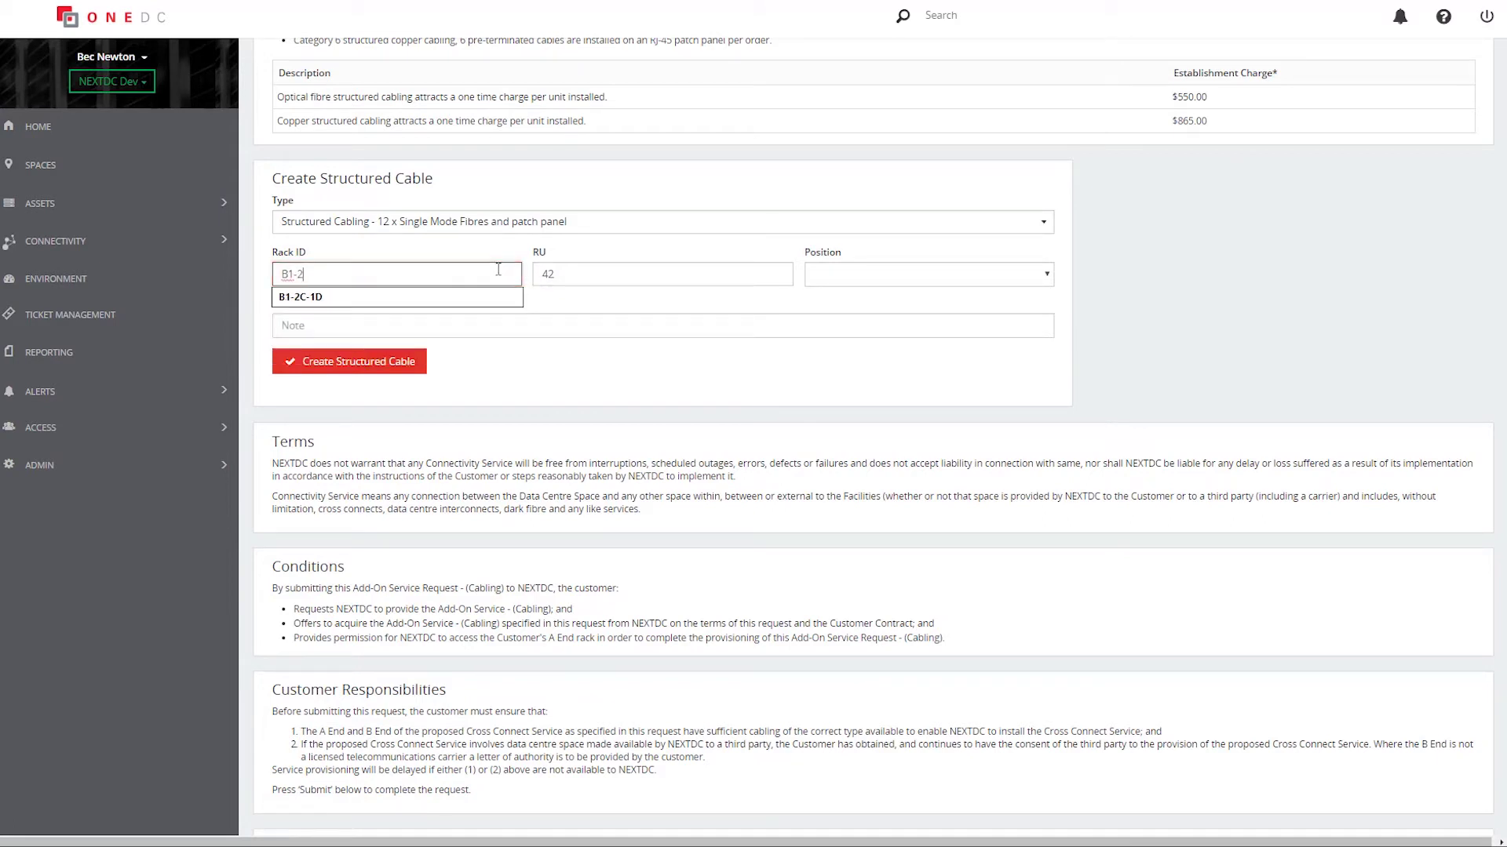
text(C-01-01)
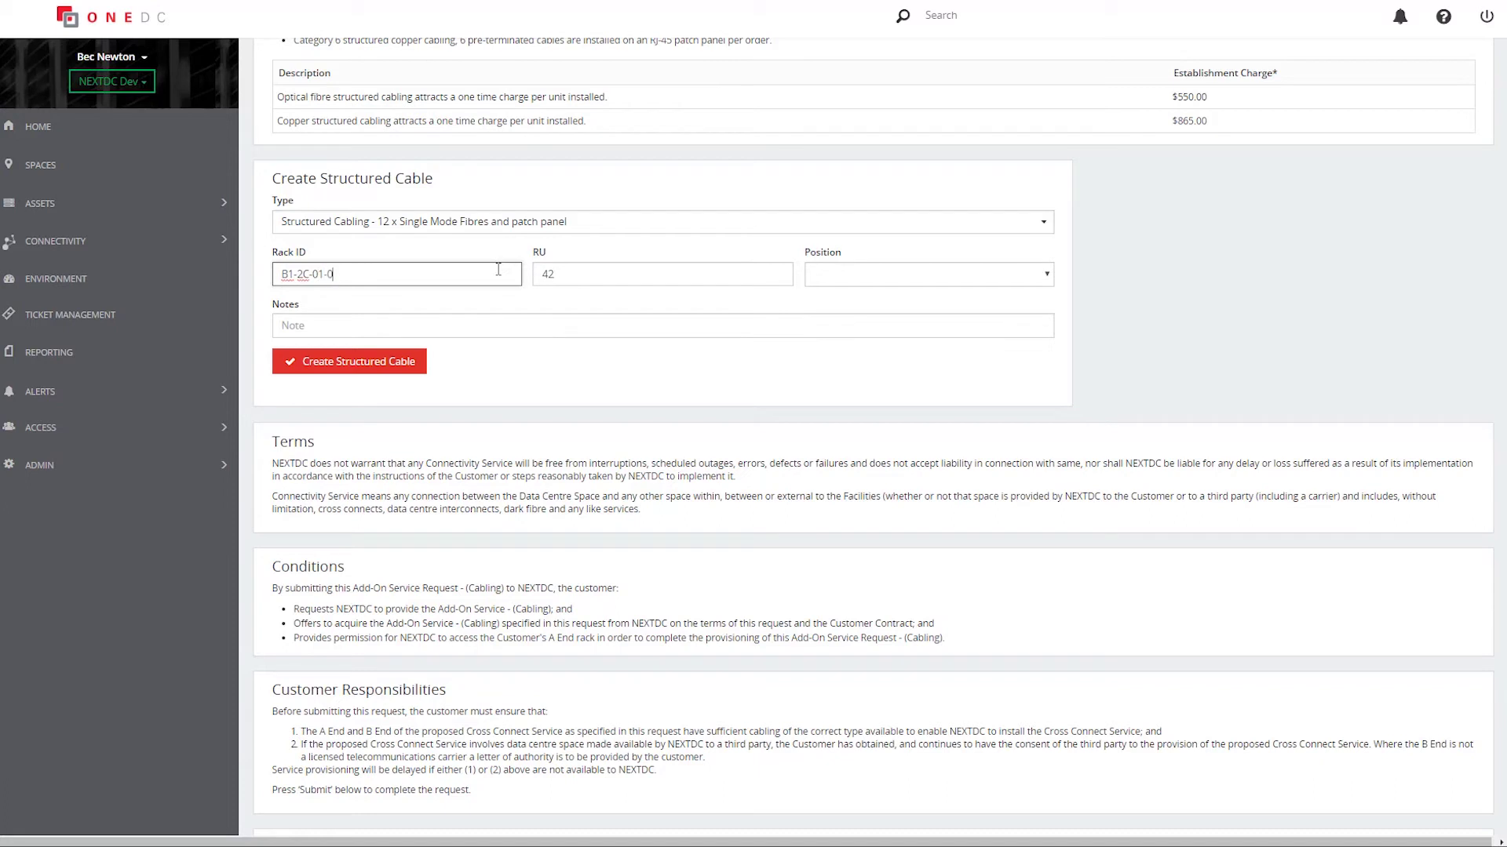
click(851, 270)
click(853, 331)
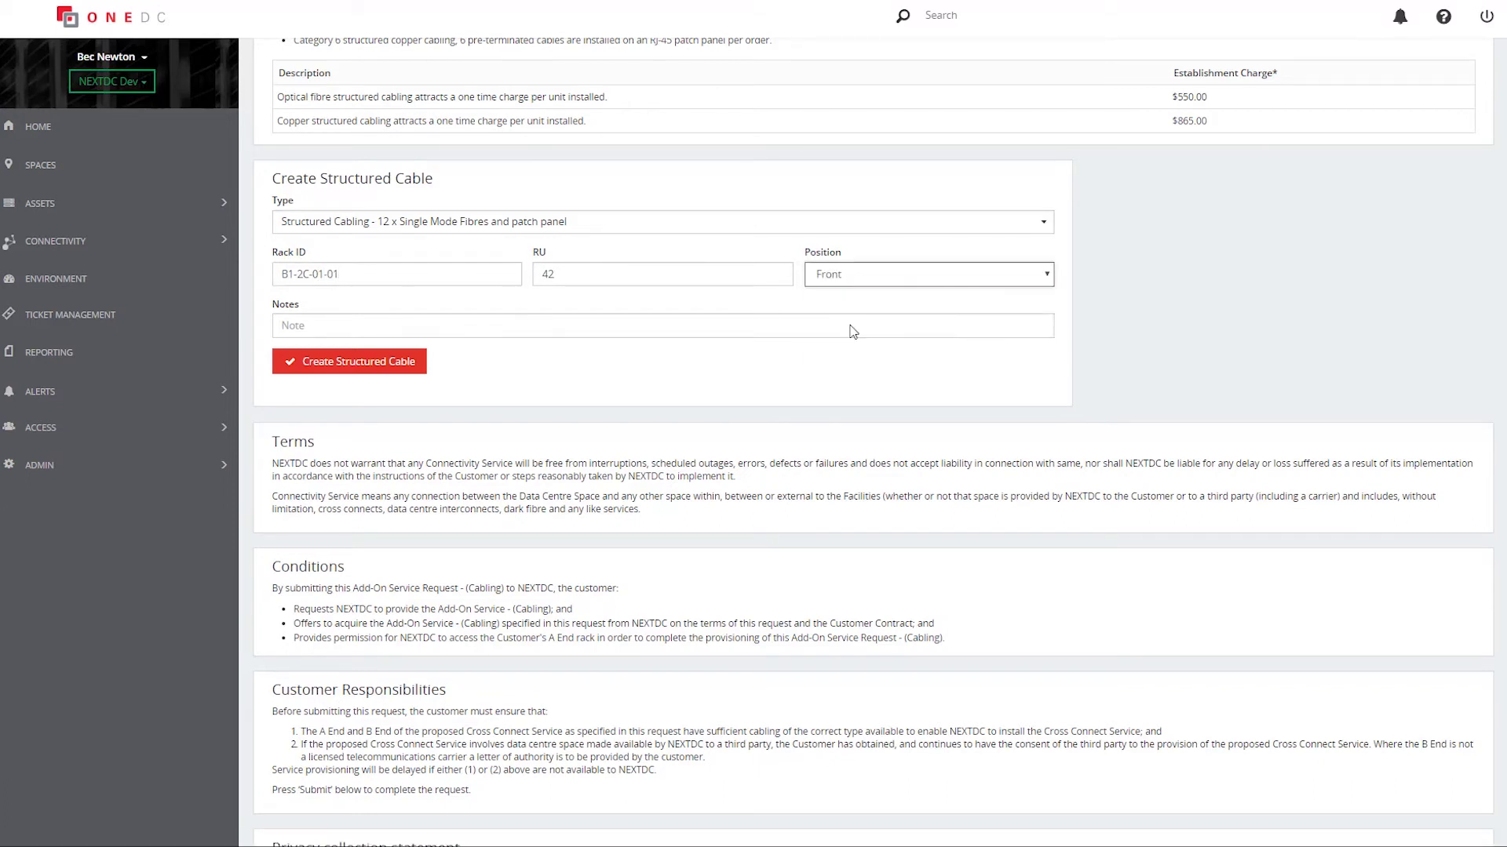
- Add the note 'Next available' to the structured cable
click(852, 328)
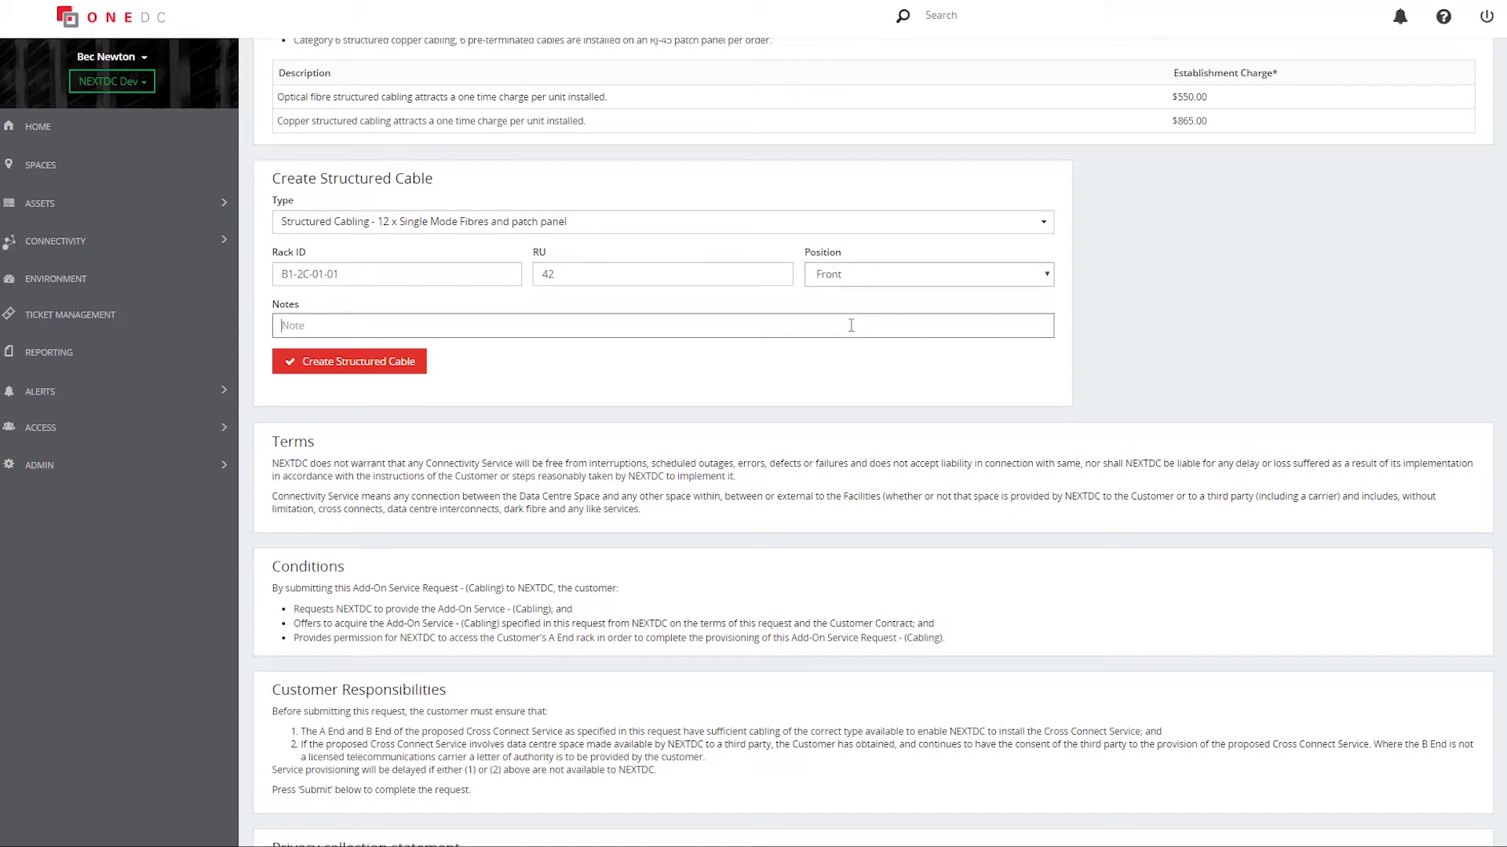
text(Next)
key(BackSpace)
text(xt available)
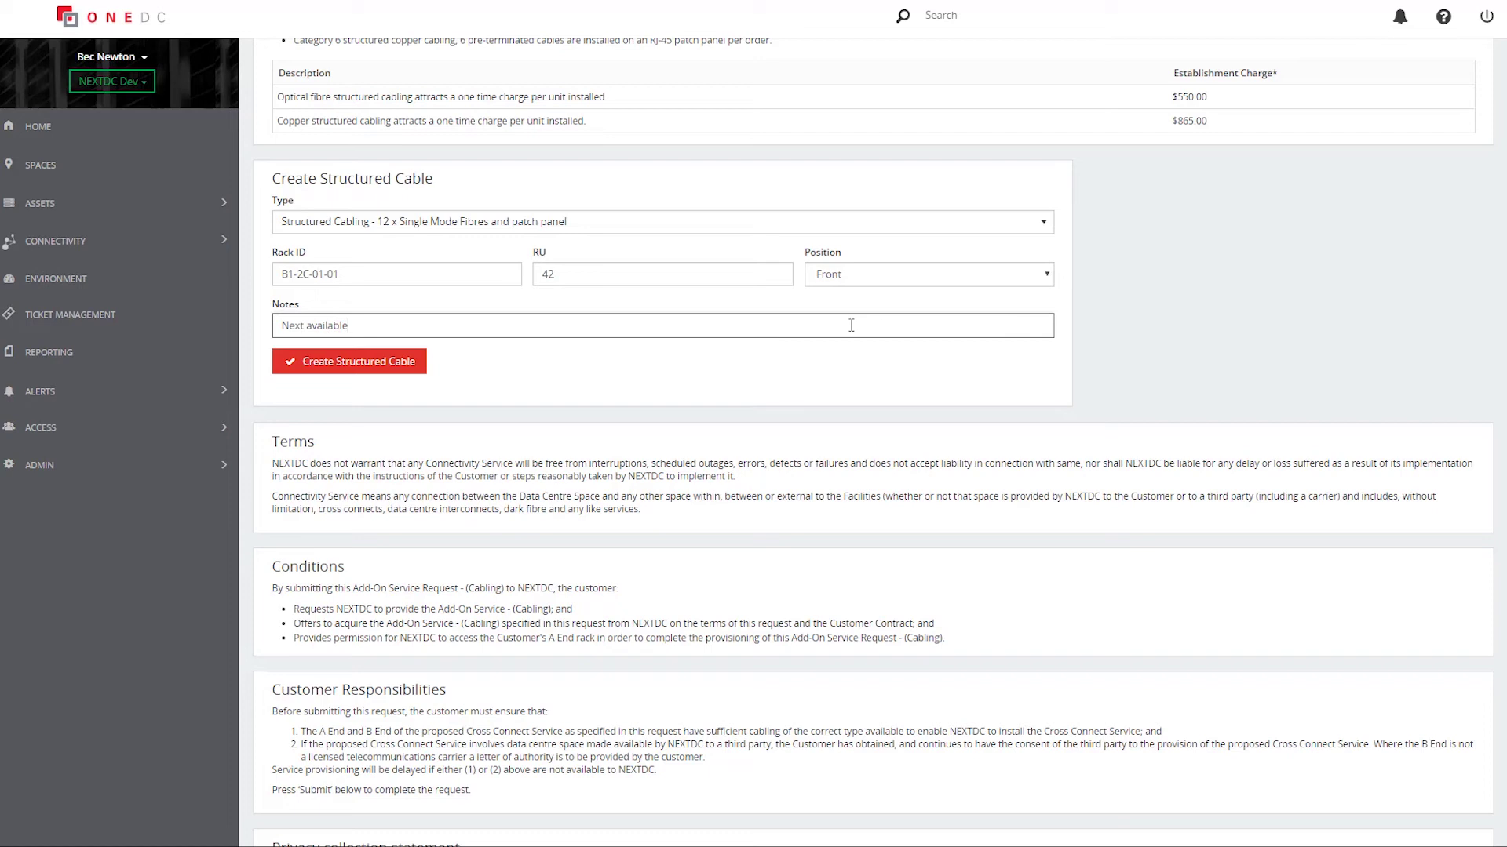
key(Tab)
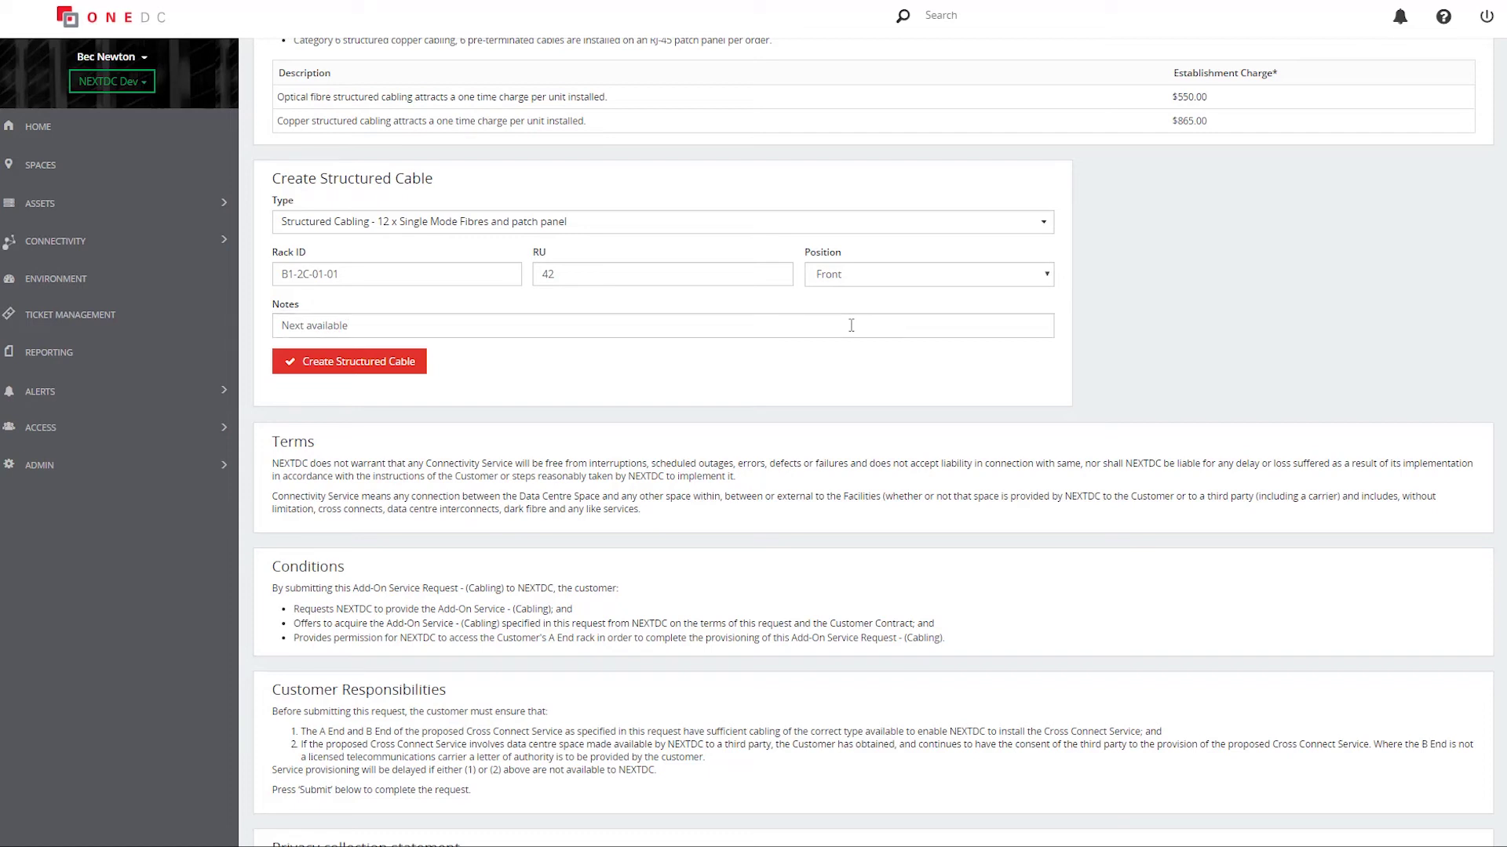